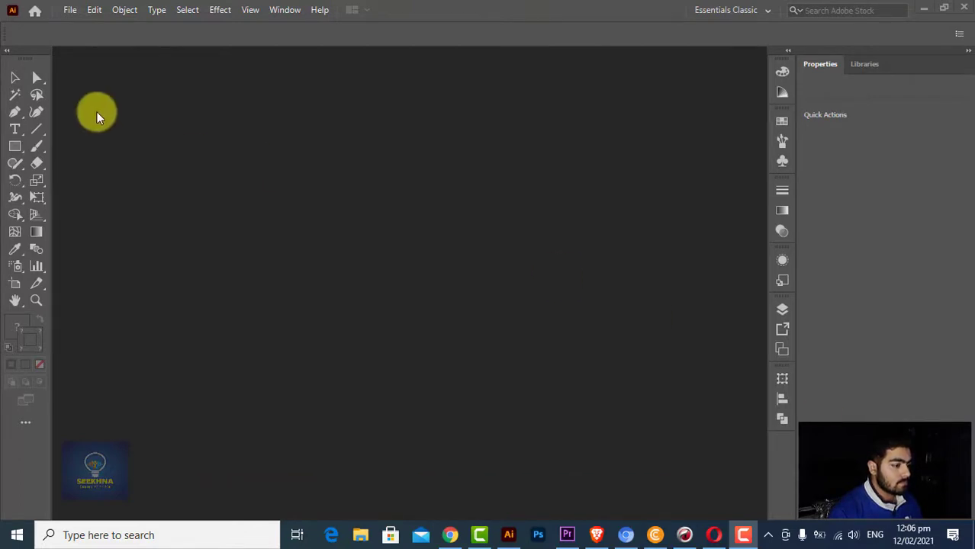
- Create a new one-artboard document in A4 size with pixel units, landscape orientation and RGB color mode
click(70, 10)
click(93, 26)
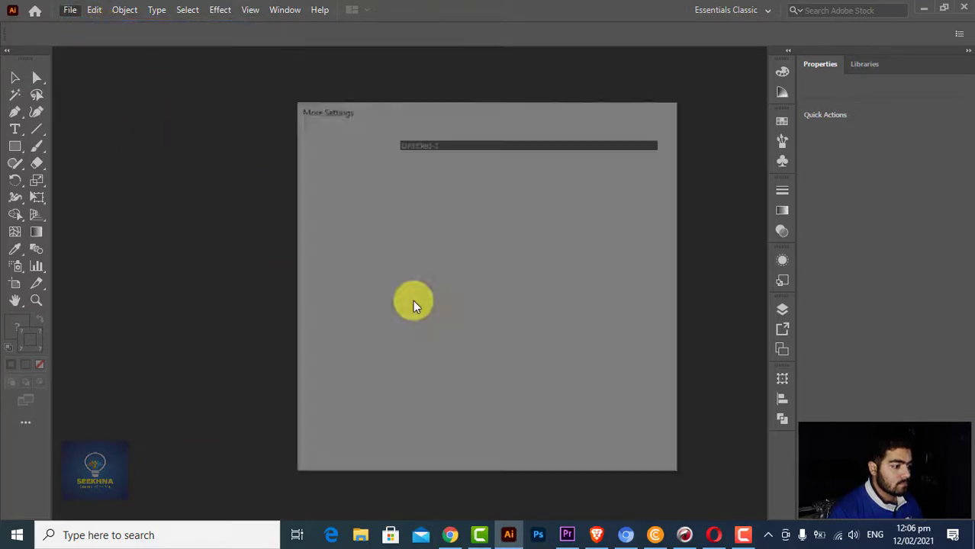
click(439, 255)
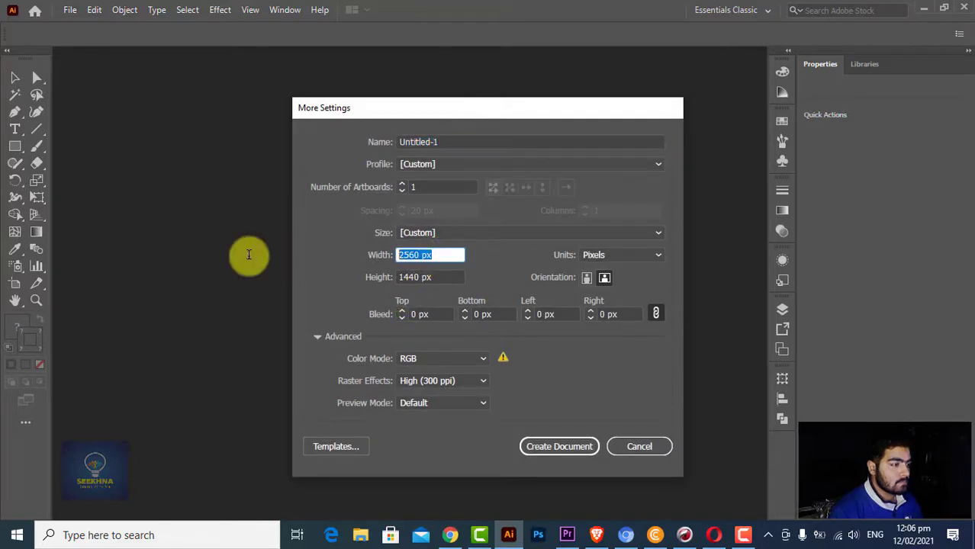
click(586, 254)
click(545, 240)
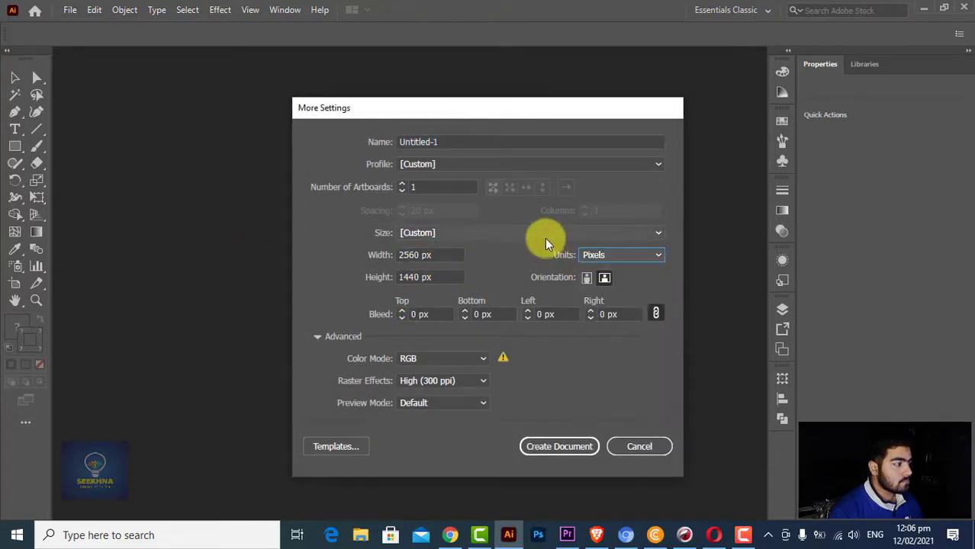
click(544, 238)
click(437, 283)
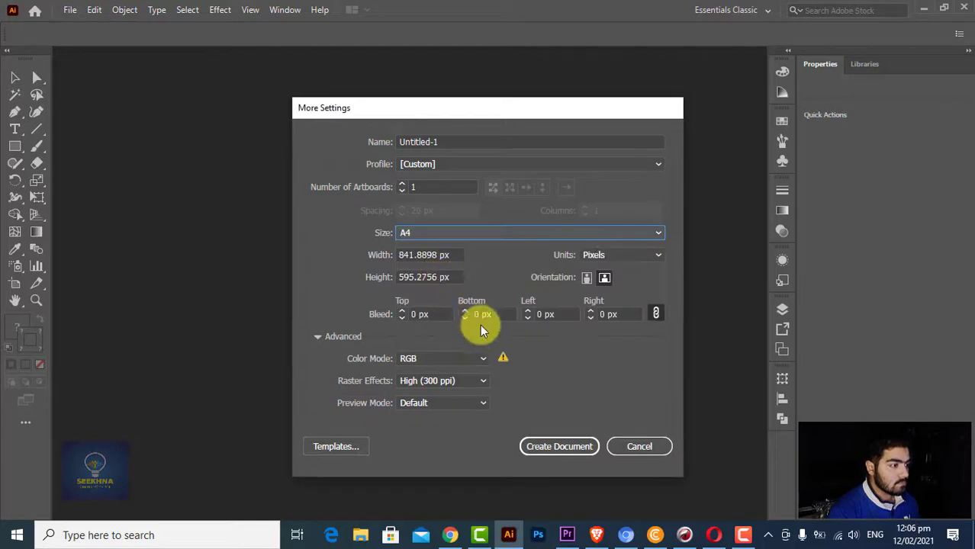
click(567, 448)
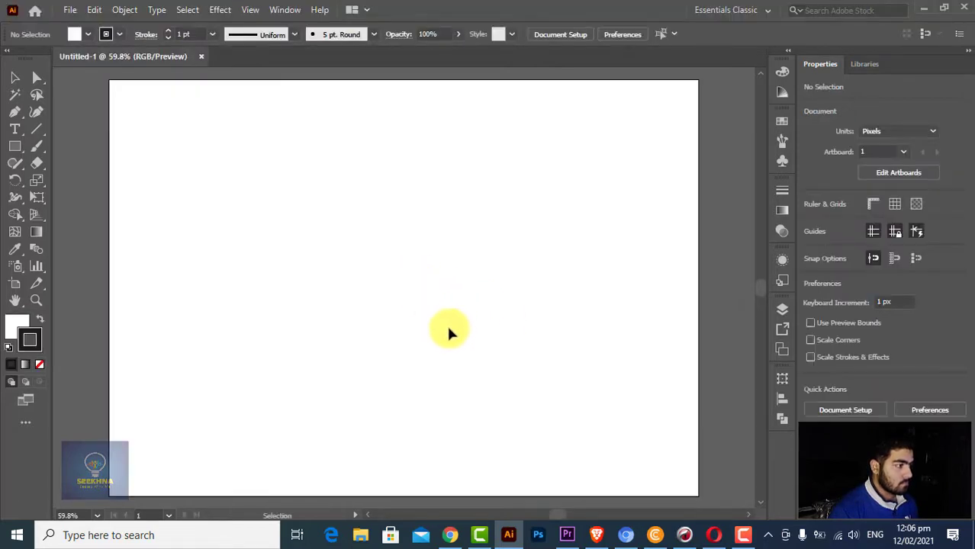
key(z)
alt+click(444, 299)
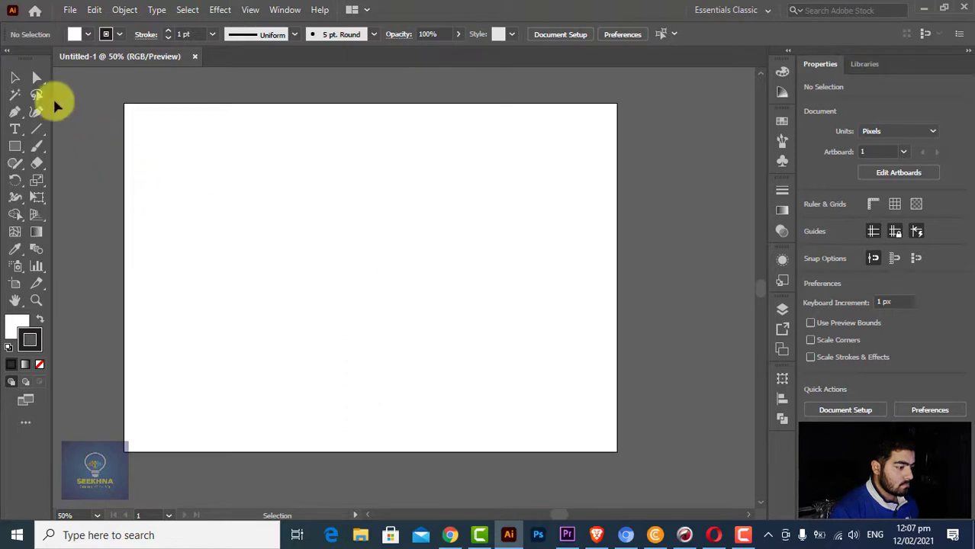
drag(342, 257, 381, 268)
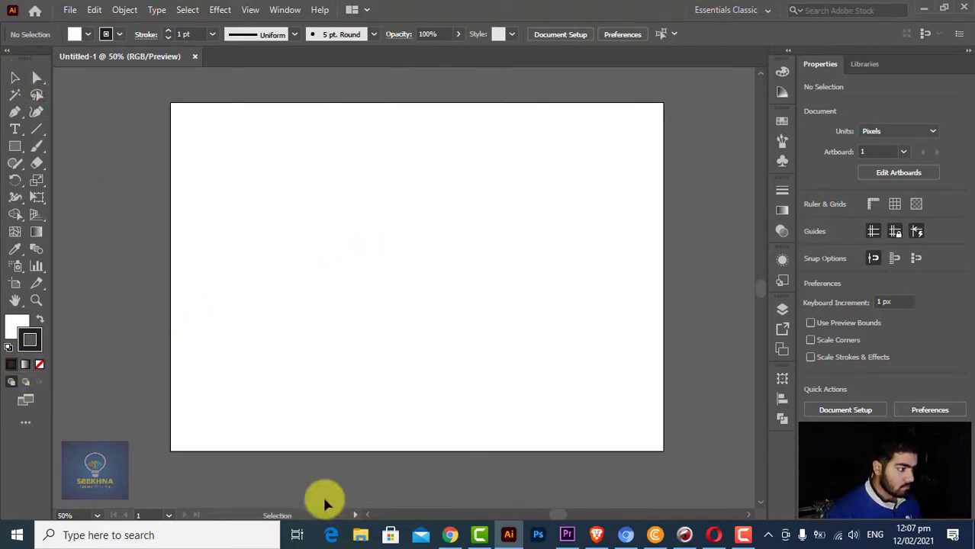
click(28, 324)
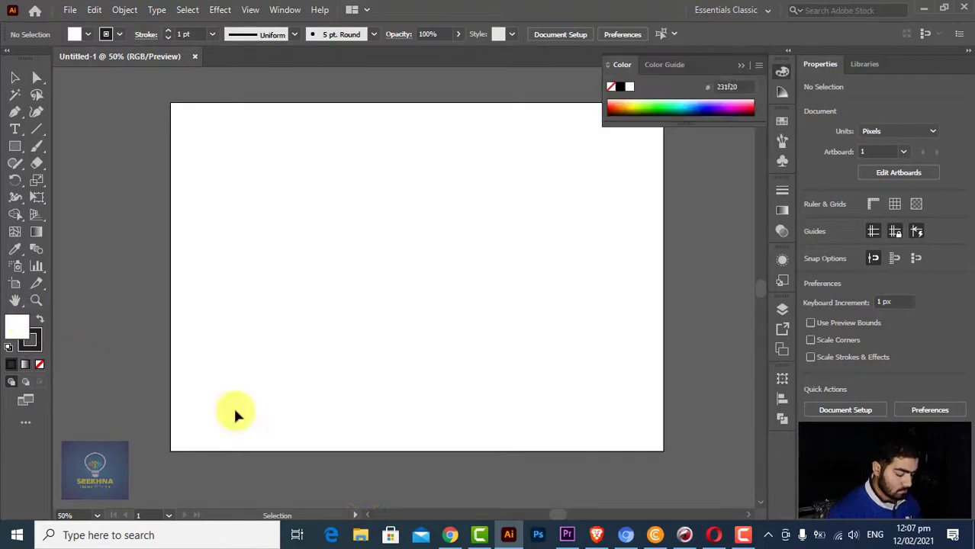
- Switch to Chrome and search Google for "coloring pages tom and jerry"
click(452, 536)
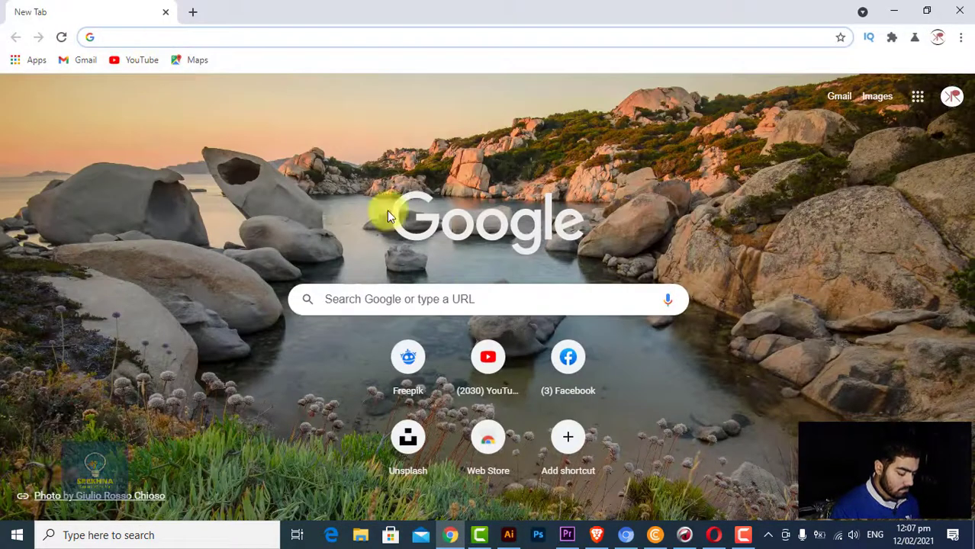
click(476, 301)
text(color)
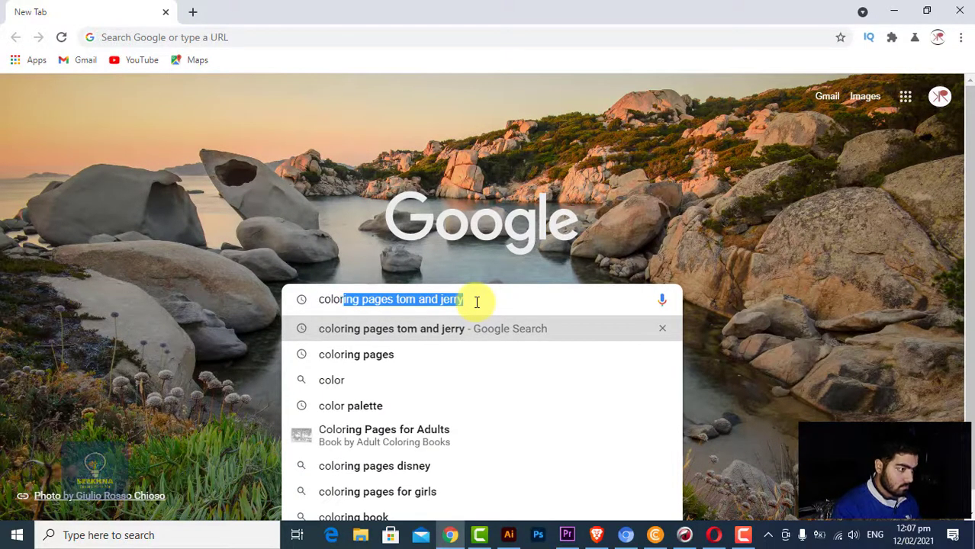
text(ing pa)
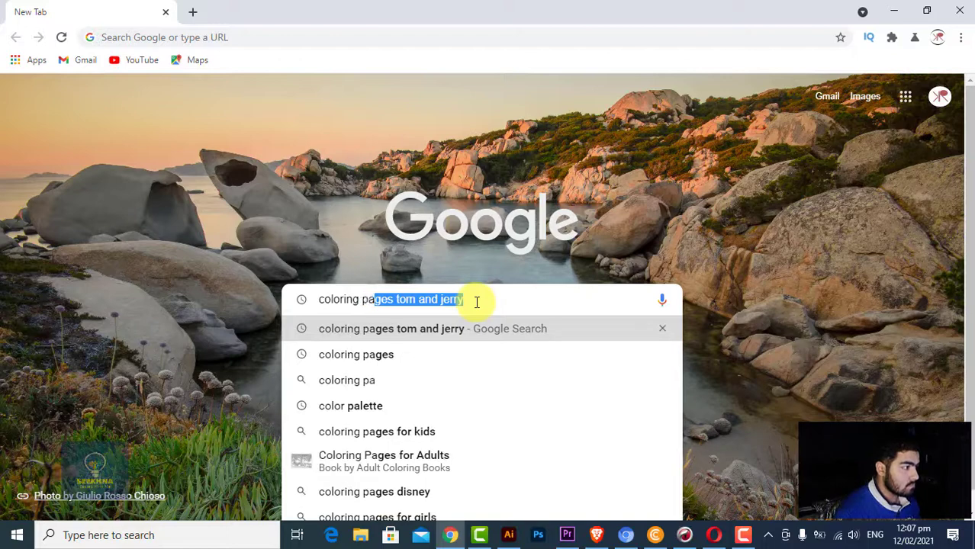
text(ges tom and je)
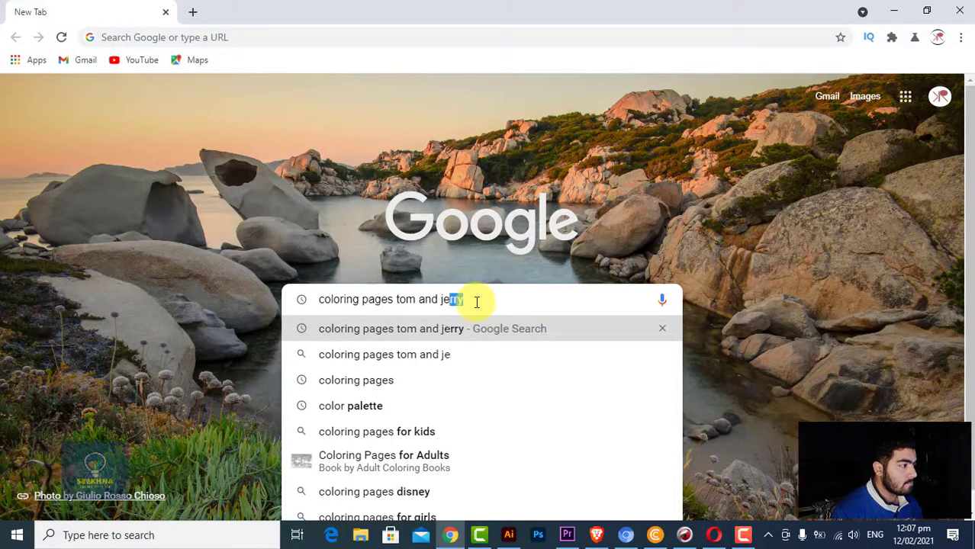
text(rry)
key(Return)
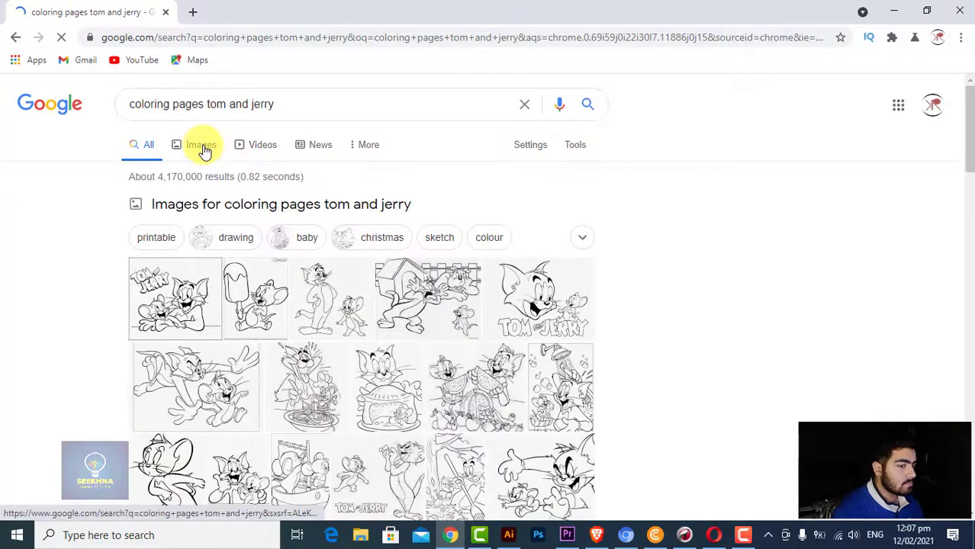
- Show the image results for the search and filter them to the Large size
click(203, 149)
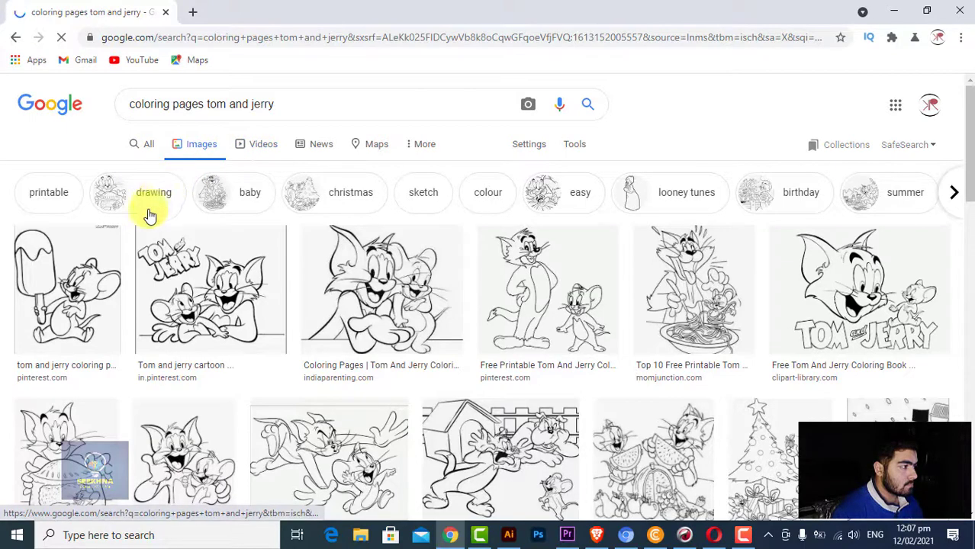
scroll(371, 190, down, 1)
scroll(372, 191, up, 1)
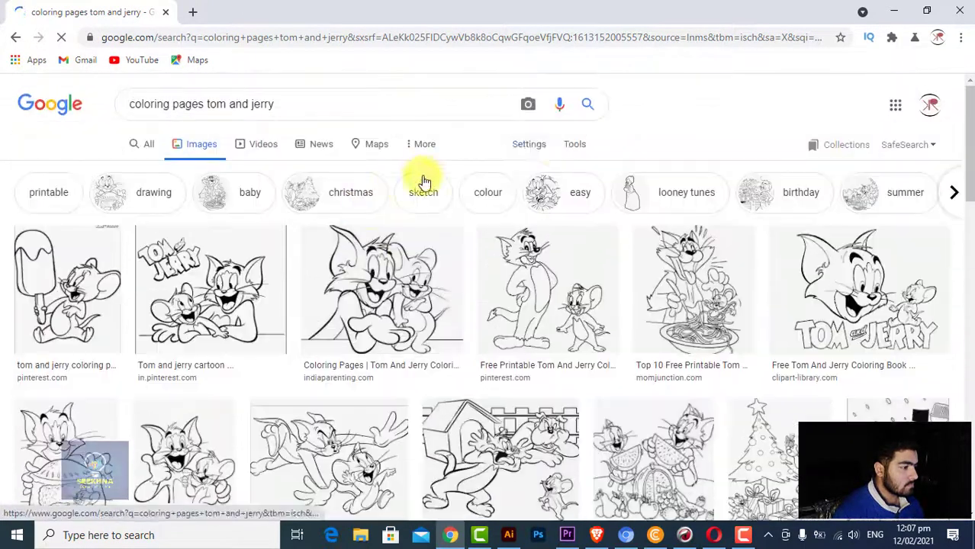
click(575, 144)
click(124, 170)
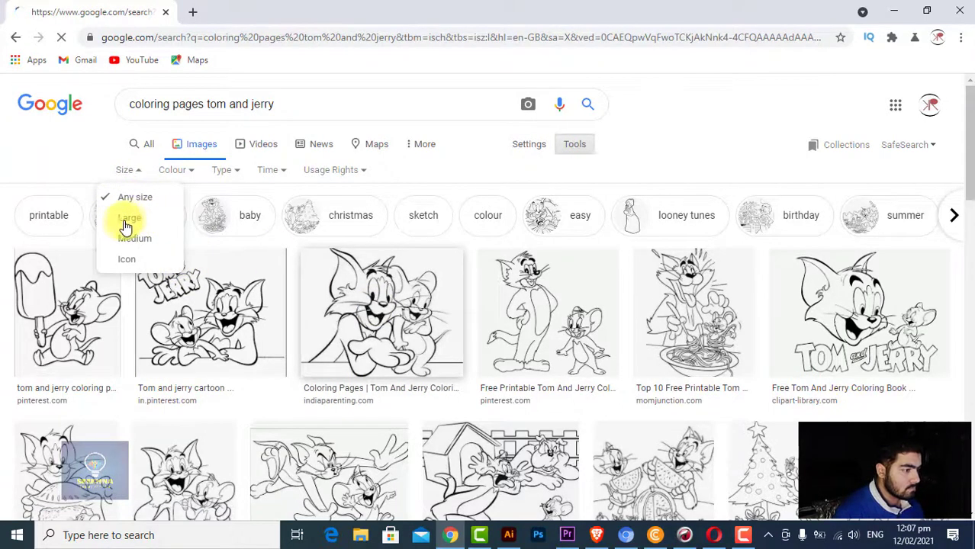
click(125, 222)
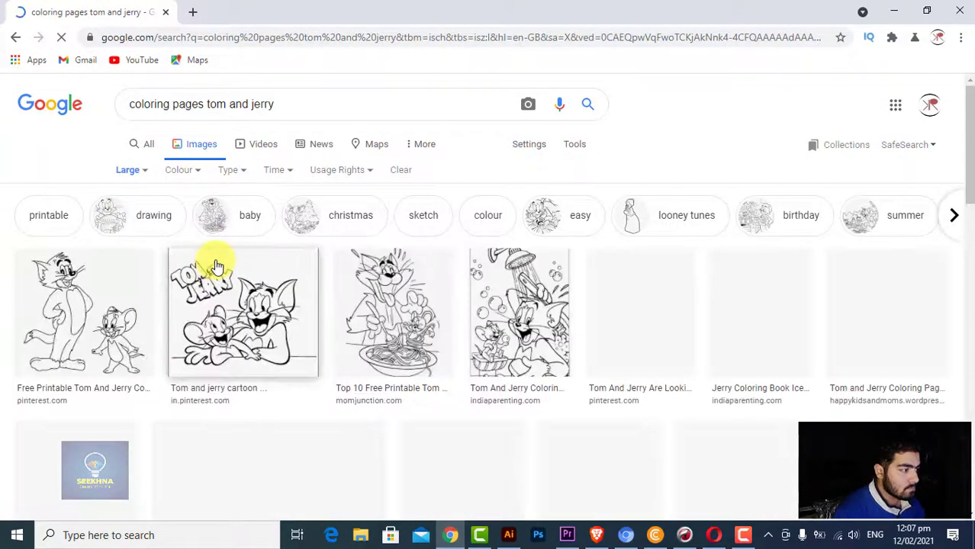
- Look through the large image results for a suitable Tom and Jerry line drawing
scroll(273, 283, down, 1)
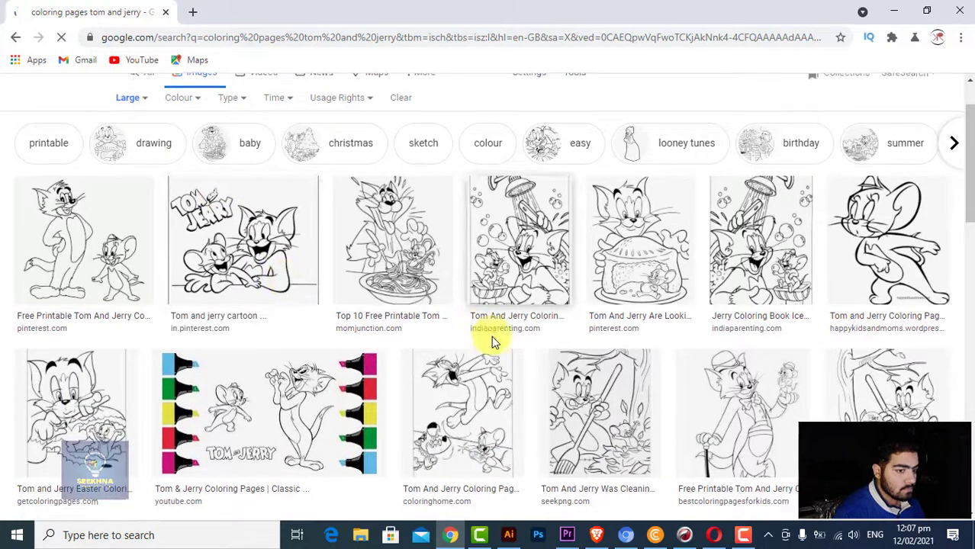
scroll(491, 335, down, 3)
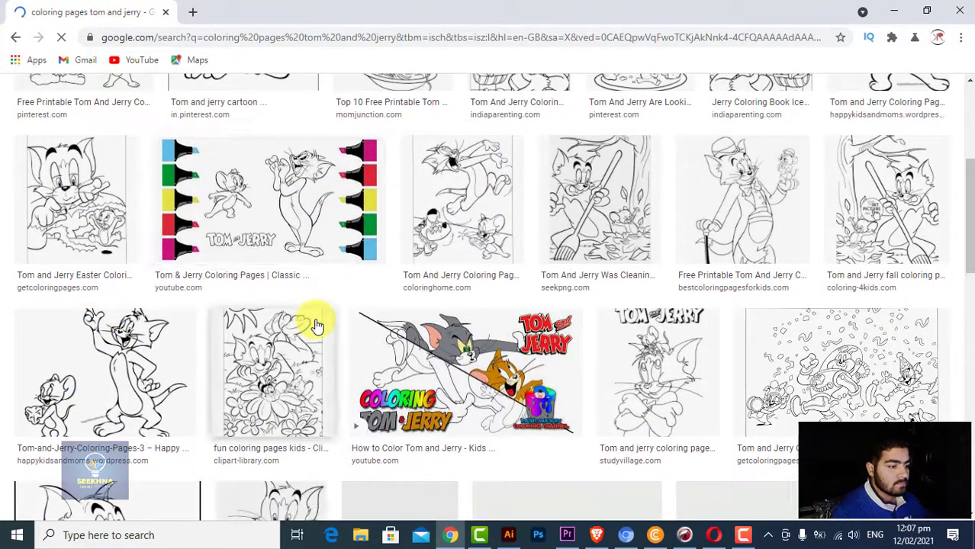
scroll(317, 326, down, 2)
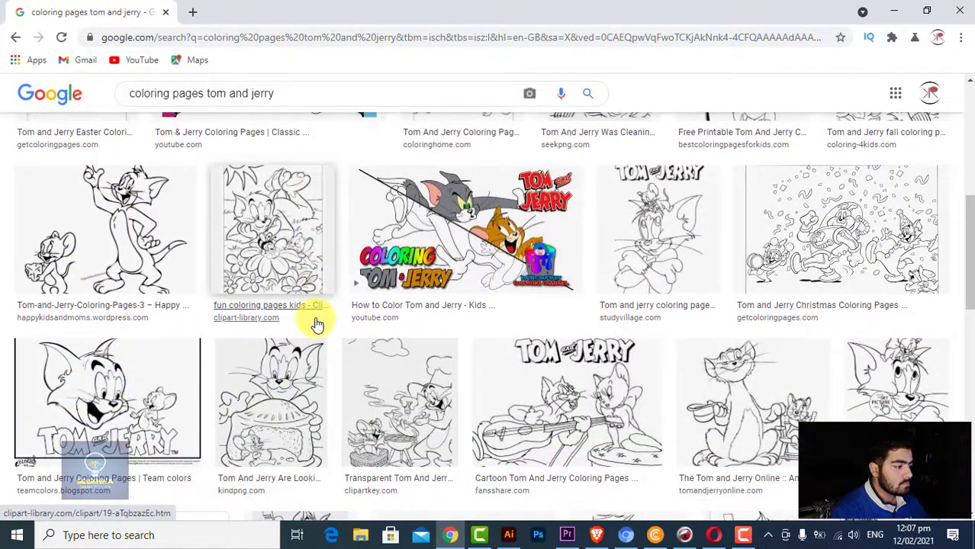
scroll(317, 325, down, 2)
scroll(320, 321, down, 1)
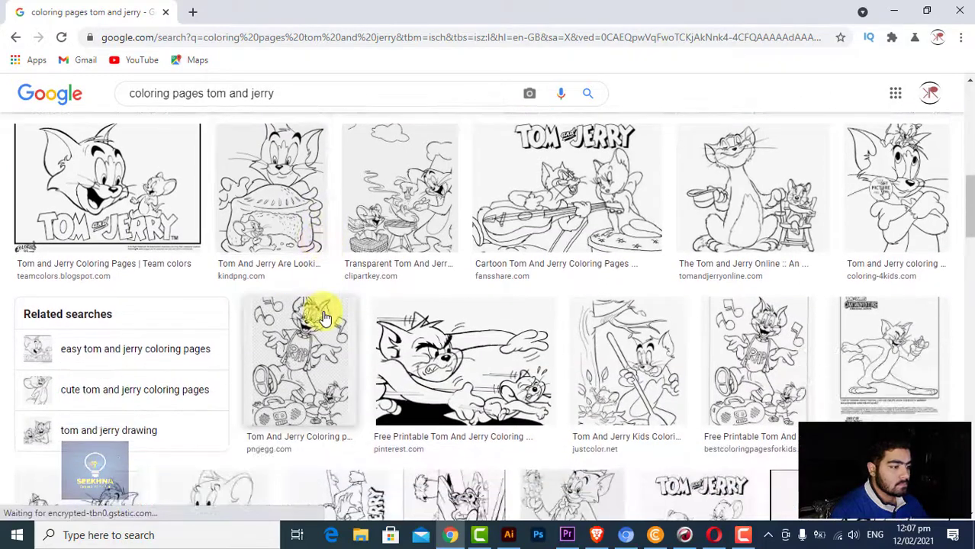
scroll(324, 318, down, 2)
scroll(325, 318, down, 4)
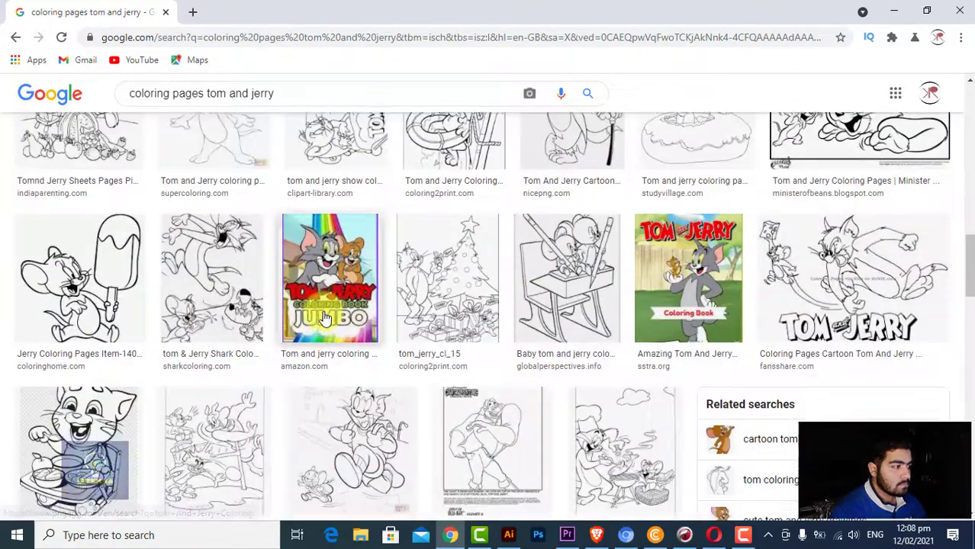
scroll(326, 316, down, 5)
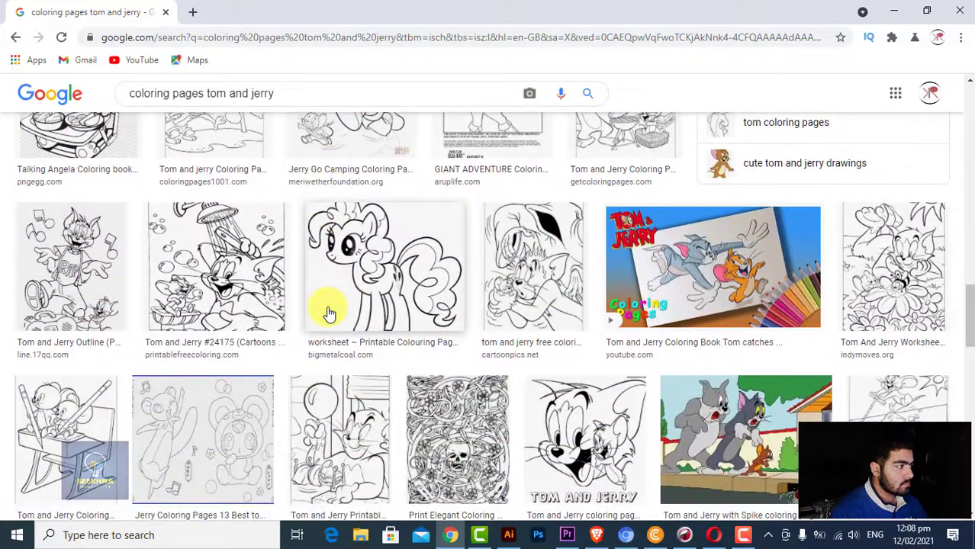
scroll(328, 313, down, 3)
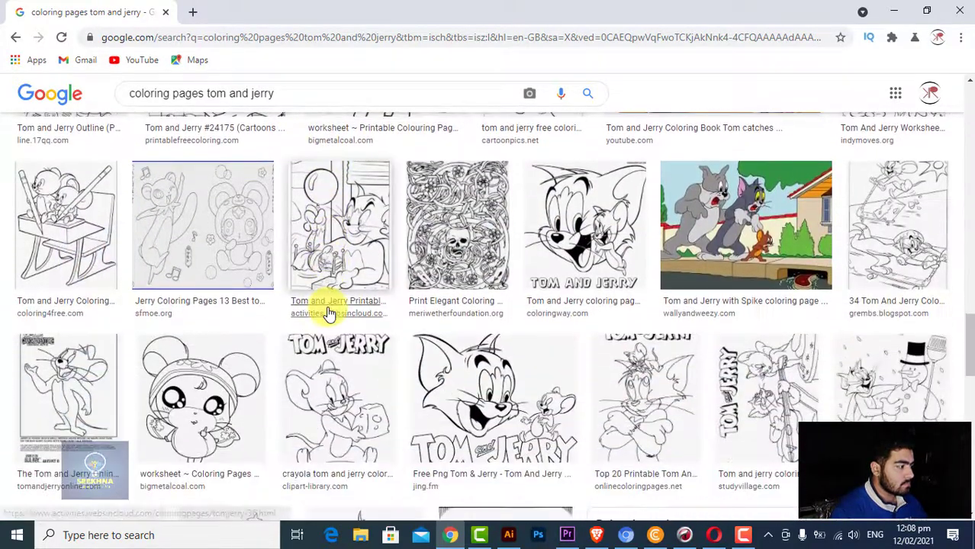
scroll(328, 312, down, 2)
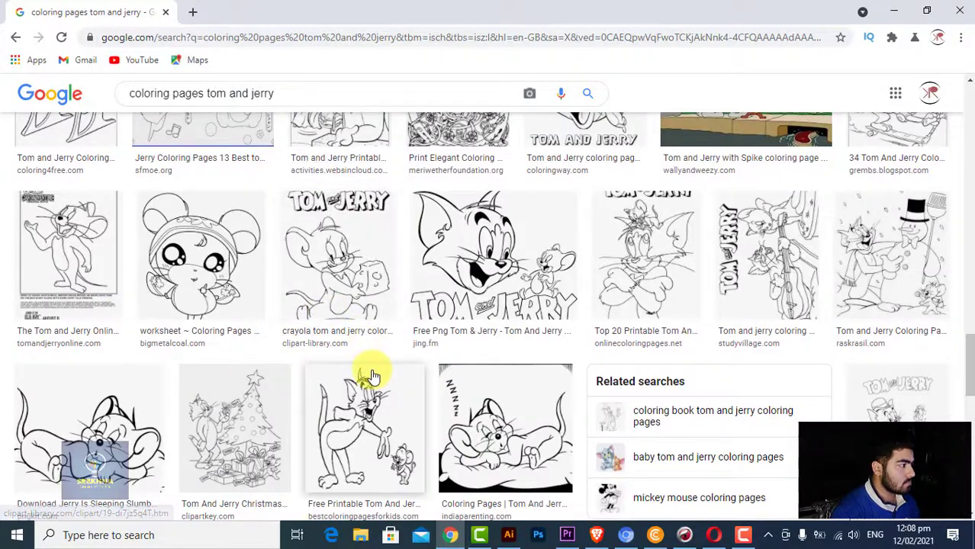
scroll(263, 375, up, 5)
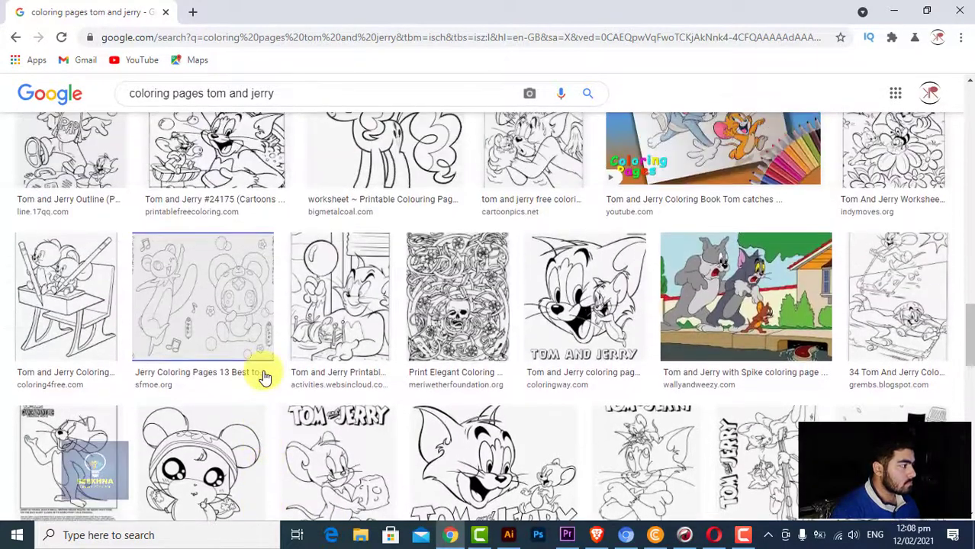
scroll(221, 320, up, 8)
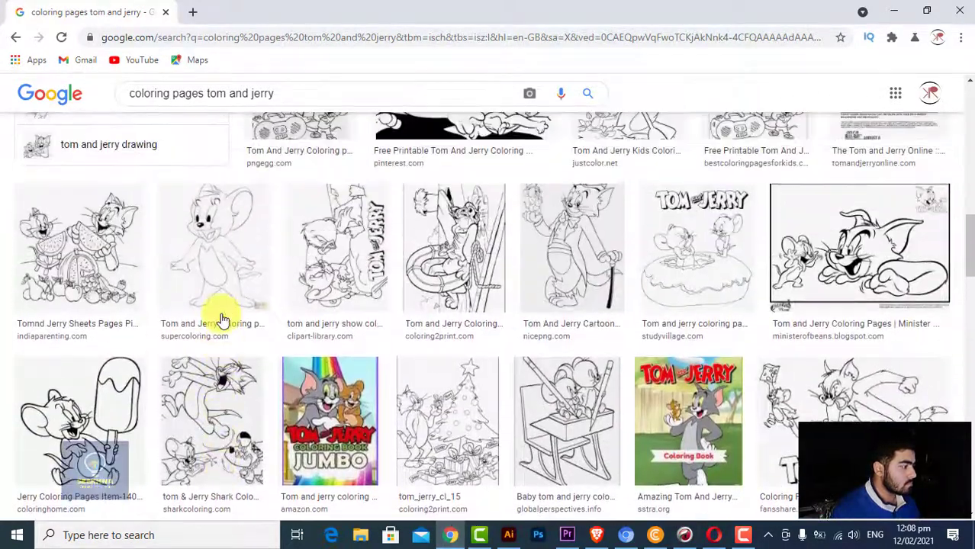
scroll(221, 319, up, 5)
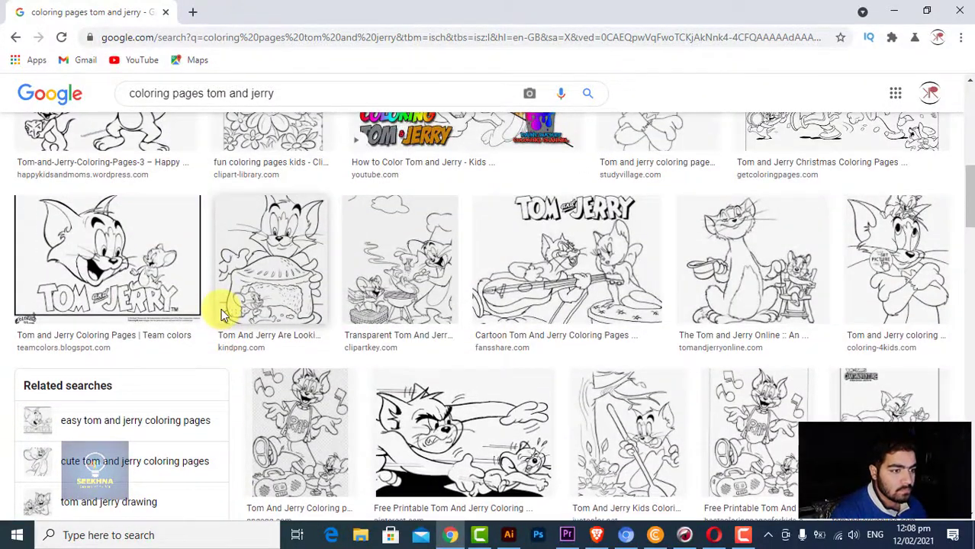
scroll(224, 313, up, 3)
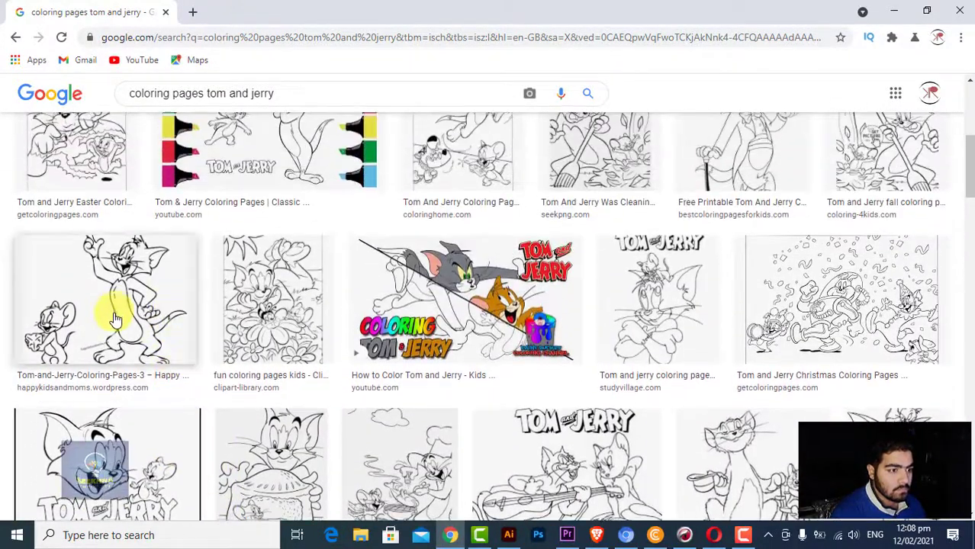
scroll(115, 320, down, 7)
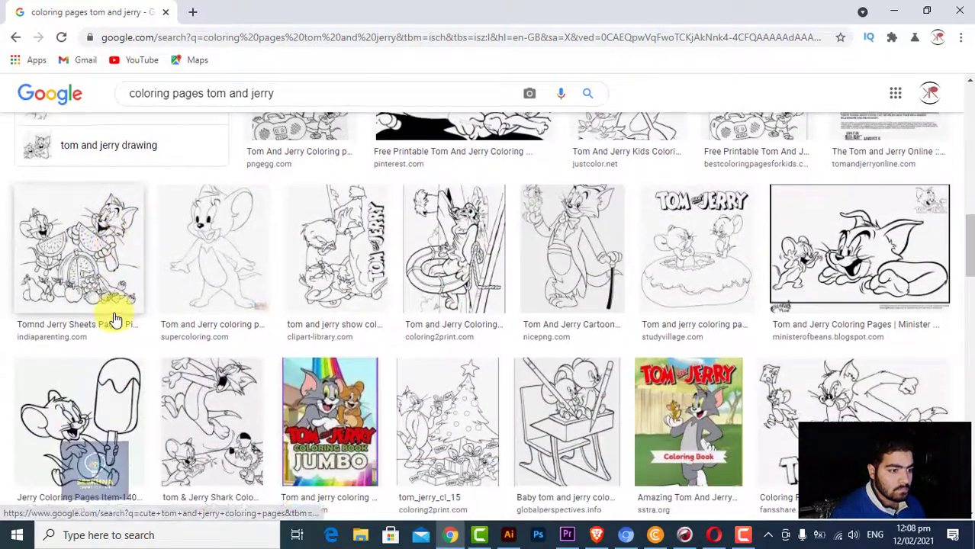
- Save the line drawing of Jerry holding a popsicle to Local Disk (E:) as "tom and jerry"
scroll(113, 315, down, 2)
click(78, 347)
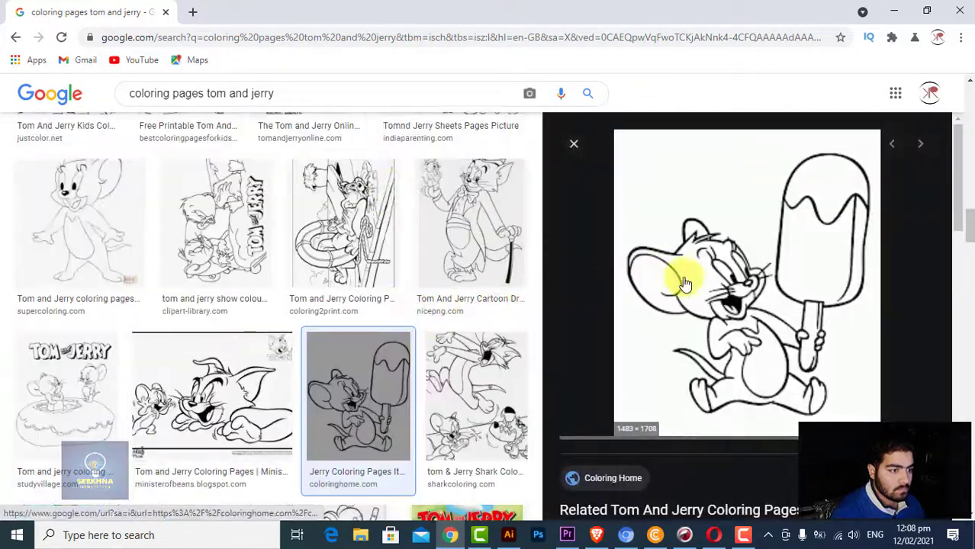
right_click(691, 219)
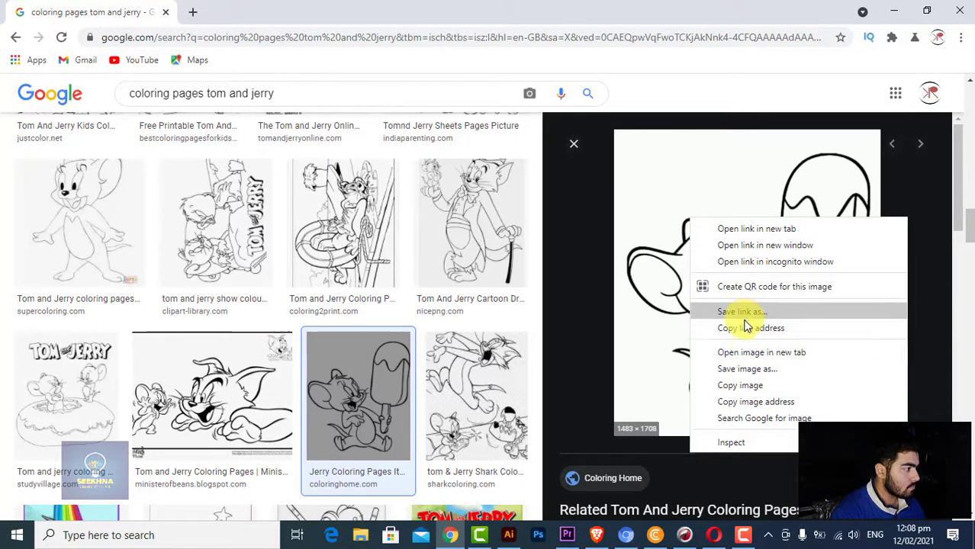
click(749, 369)
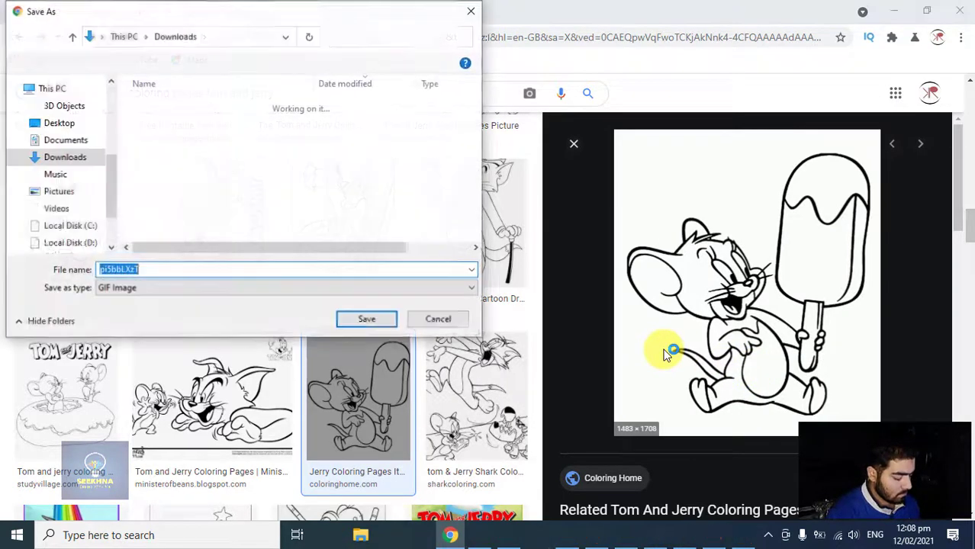
scroll(68, 206, down, 1)
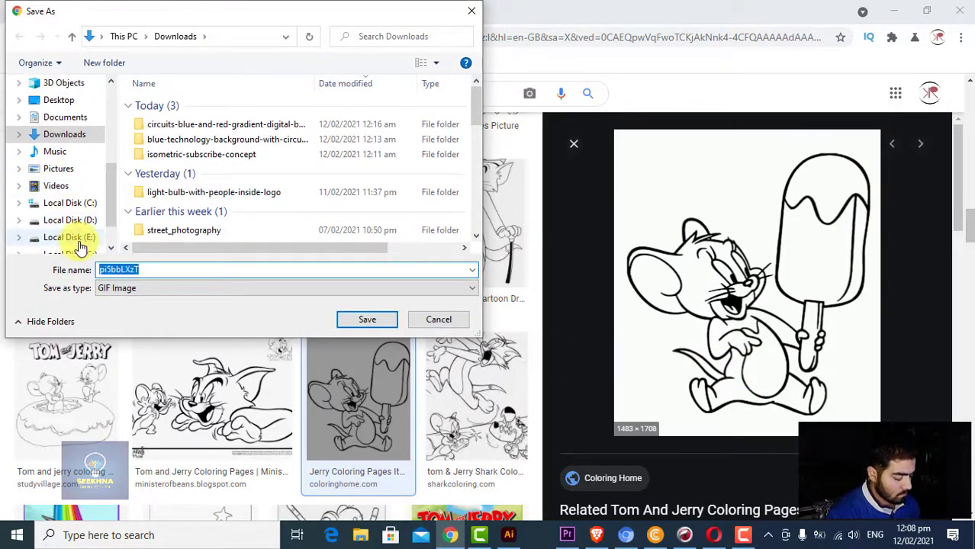
click(73, 237)
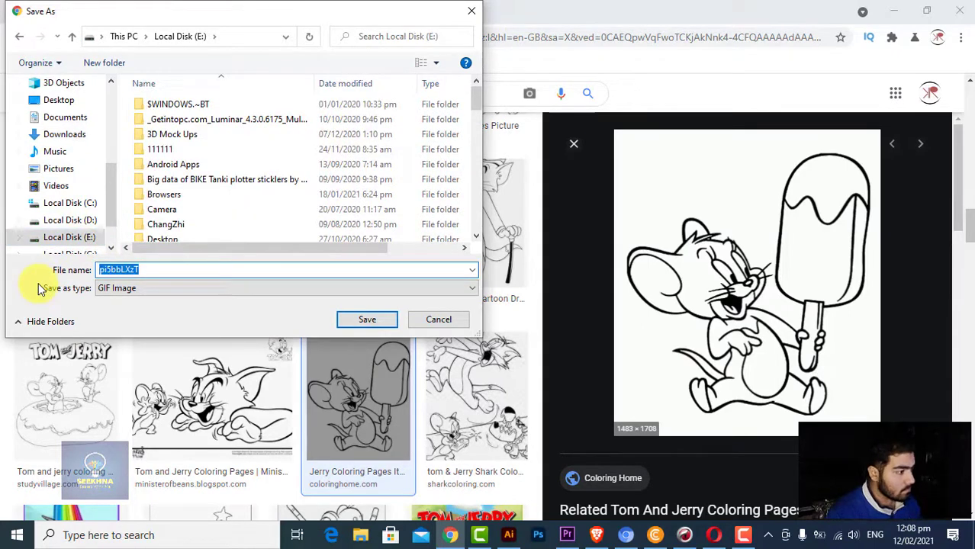
text(tom and jerry)
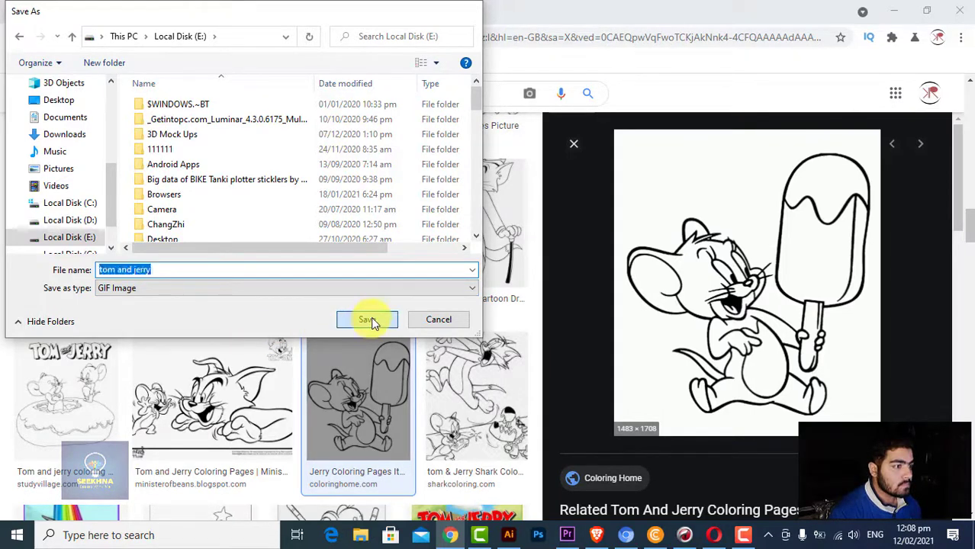
click(369, 320)
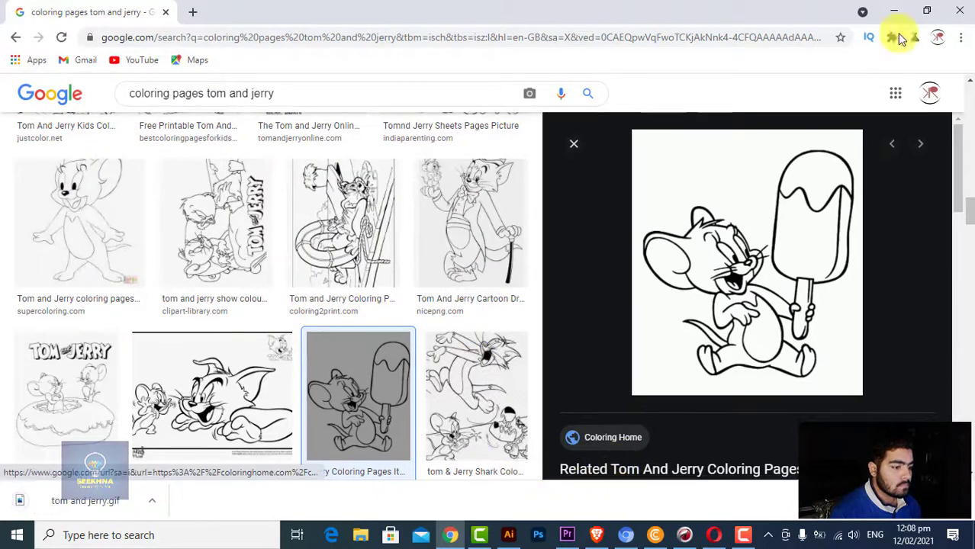
- Place the saved "tom and jerry" image from Local Disk (E:) into the open Illustrator document
click(894, 12)
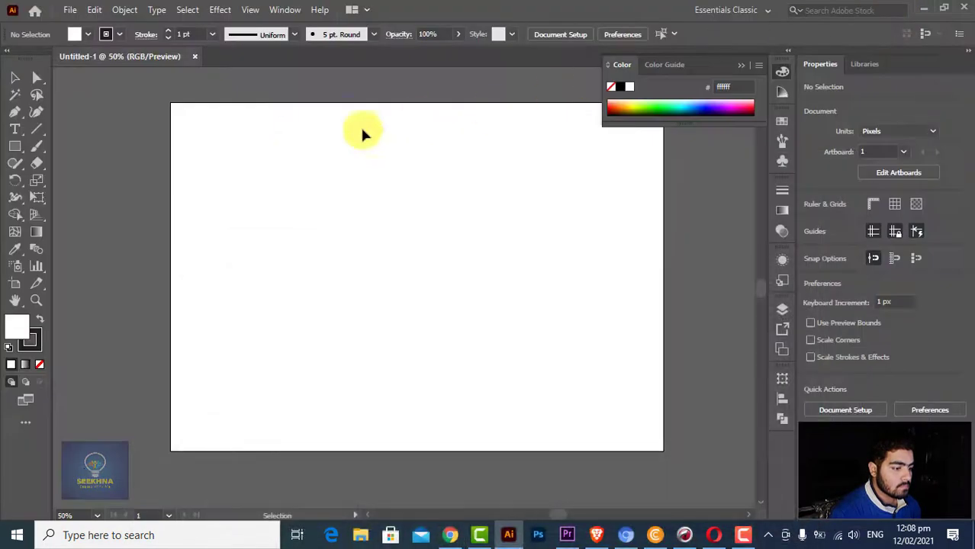
click(932, 9)
double_click(33, 85)
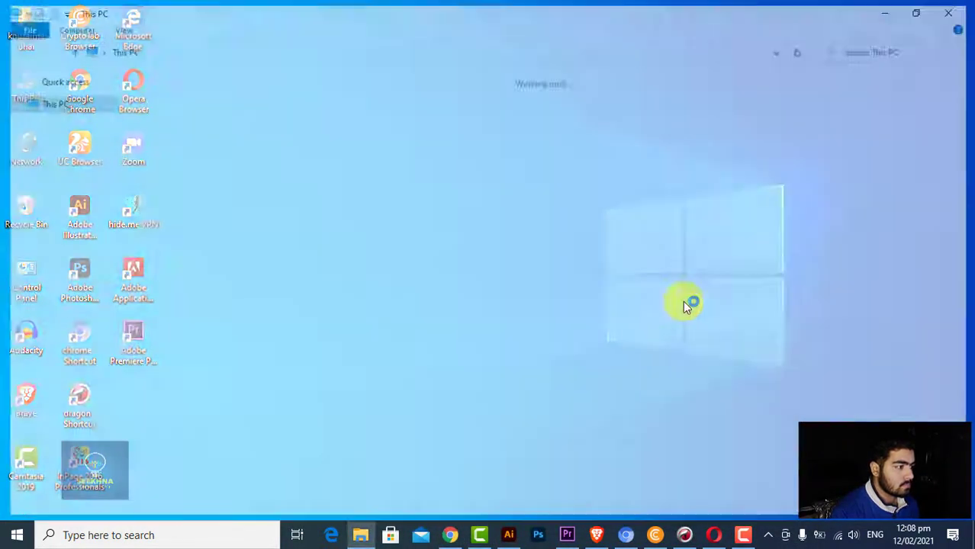
double_click(594, 209)
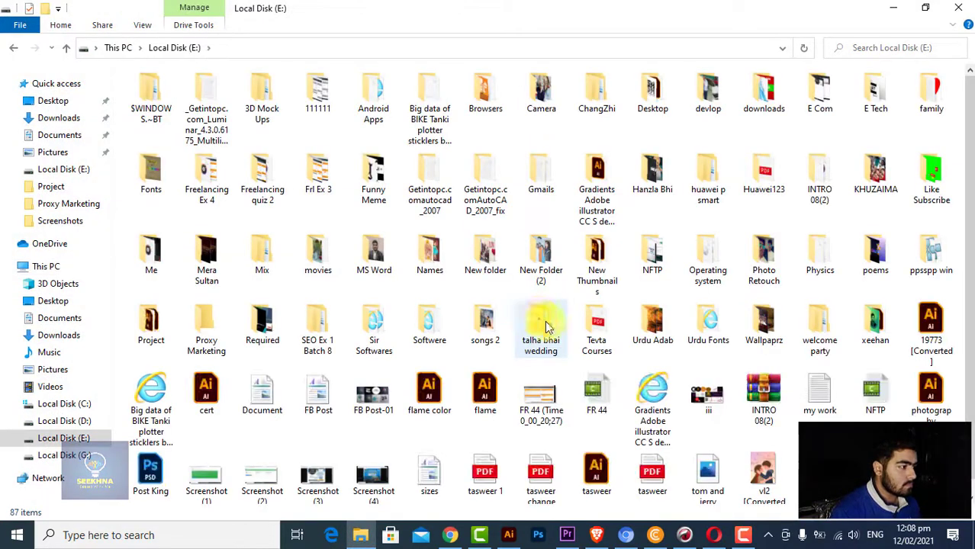
click(711, 470)
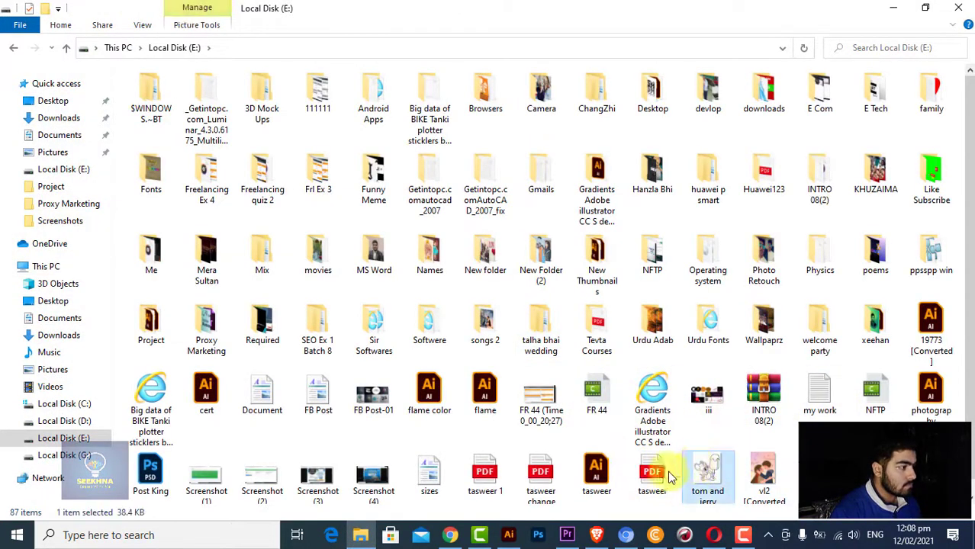
drag(670, 477, 402, 306)
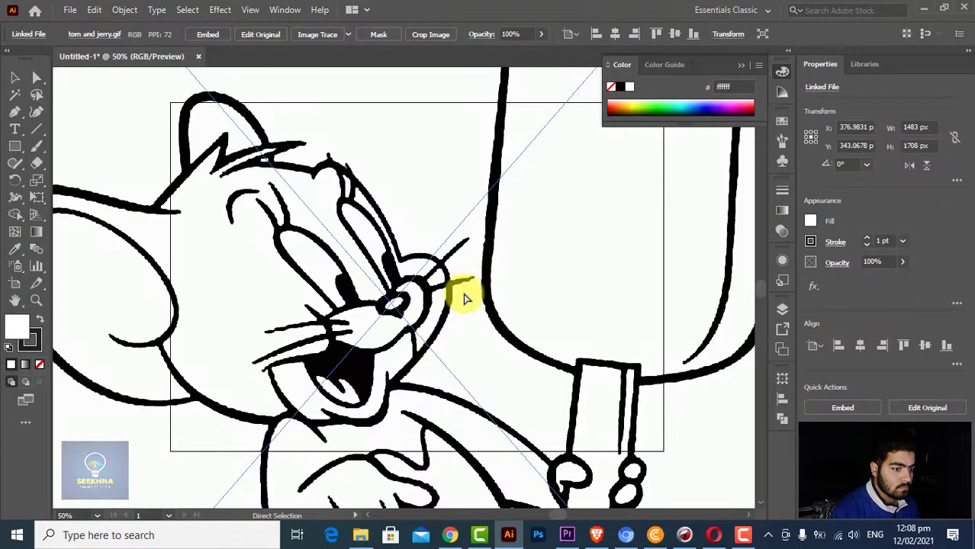
- Scale the placed Jerry image down proportionally to about 320 × 369 px so it fits inside the artboard
ctrl+alt+click(459, 288)
ctrl+alt+click(459, 288)
ctrl+alt+click(458, 288)
ctrl+alt+click(458, 289)
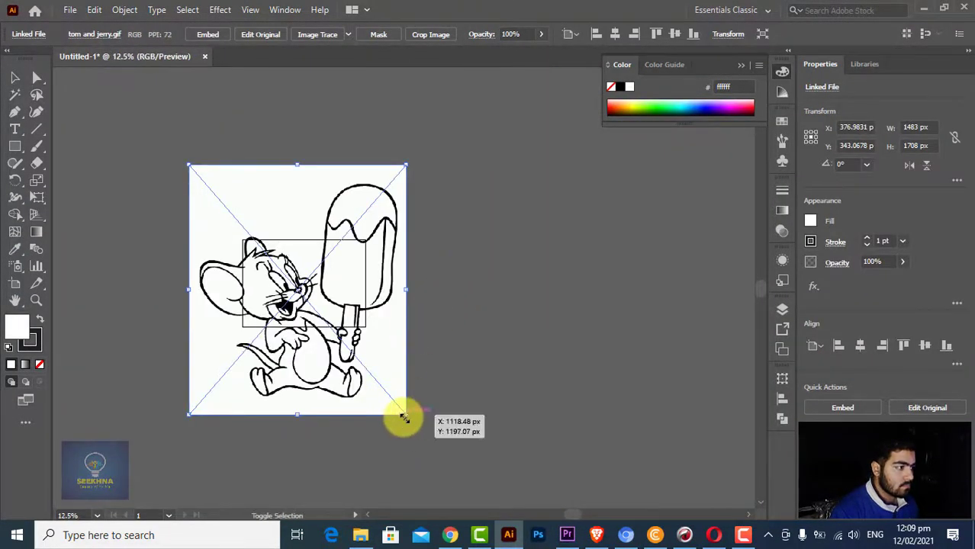
drag(403, 417, 322, 316)
ctrl+click(301, 290)
ctrl+click(429, 290)
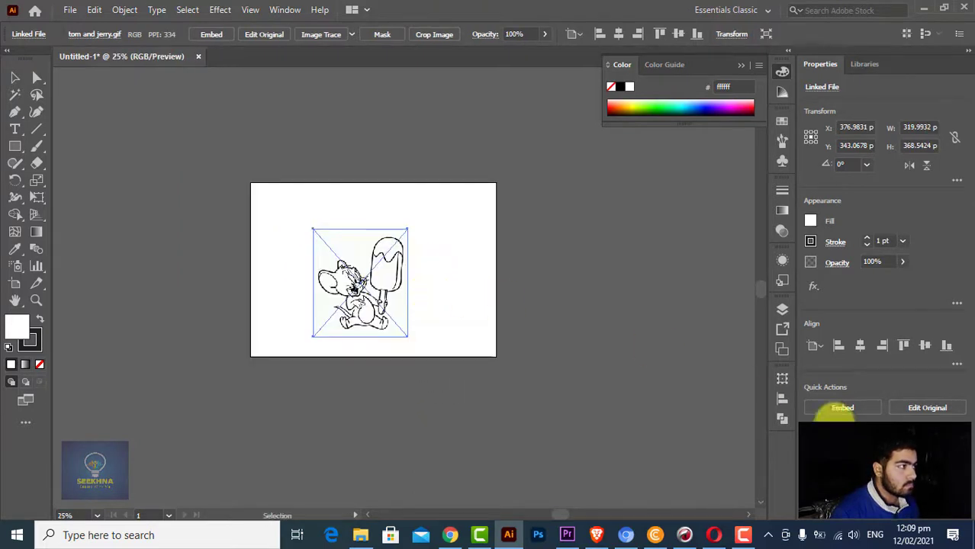
- Center the Jerry image horizontally and vertically on the artboard and embed it in the document
click(859, 346)
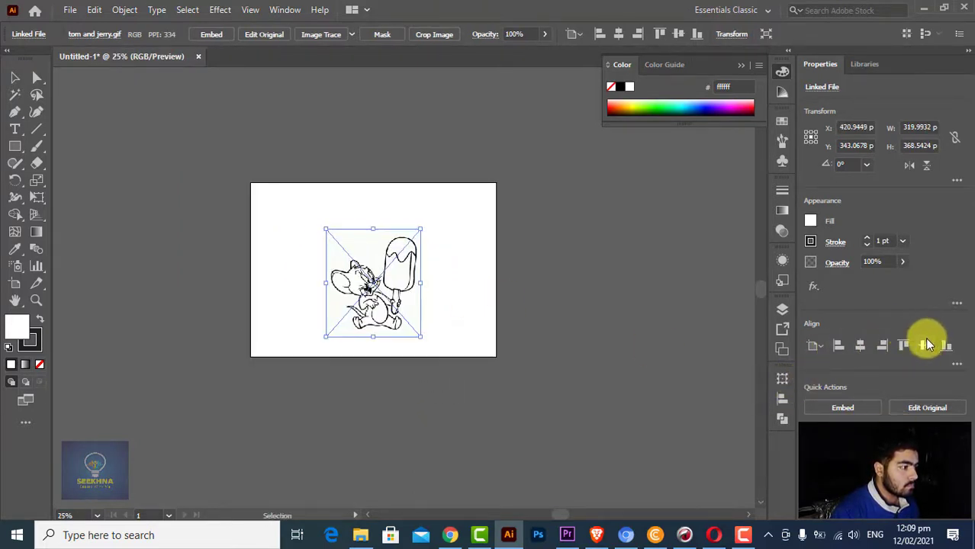
click(924, 345)
ctrl+click(382, 303)
ctrl+click(391, 228)
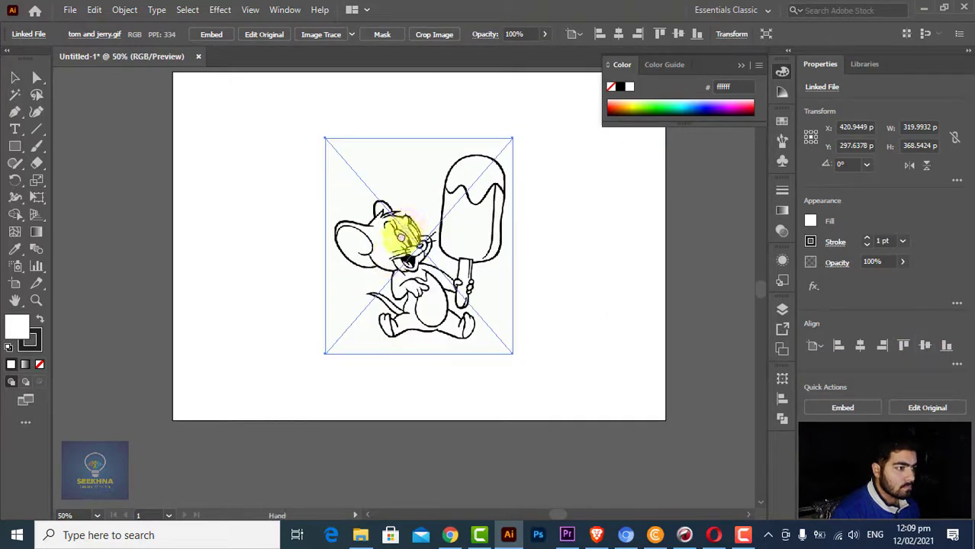
click(852, 408)
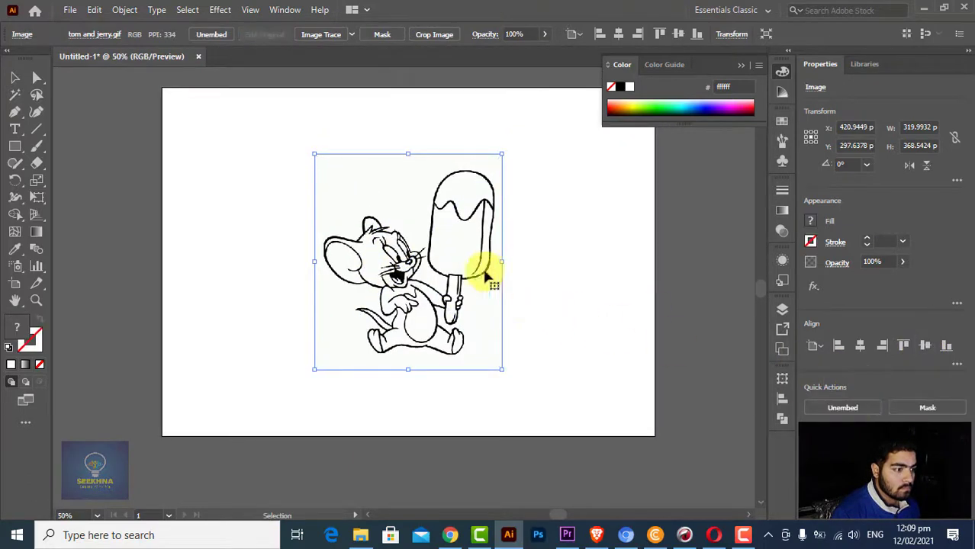
- Trace the Jerry image with Image Trace using the Default preset, Tracing Result view and Black and White mode, with preview enabled
click(285, 10)
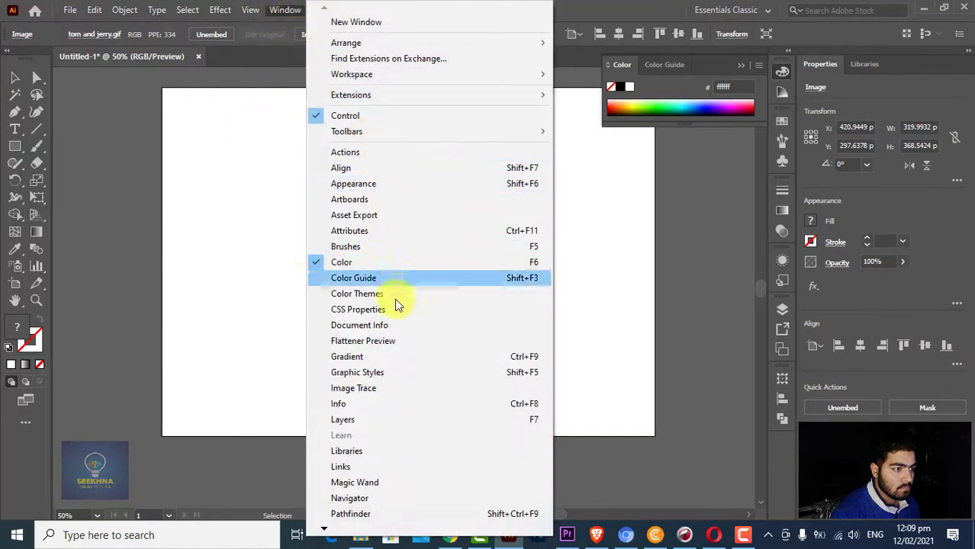
click(385, 388)
drag(577, 182, 659, 173)
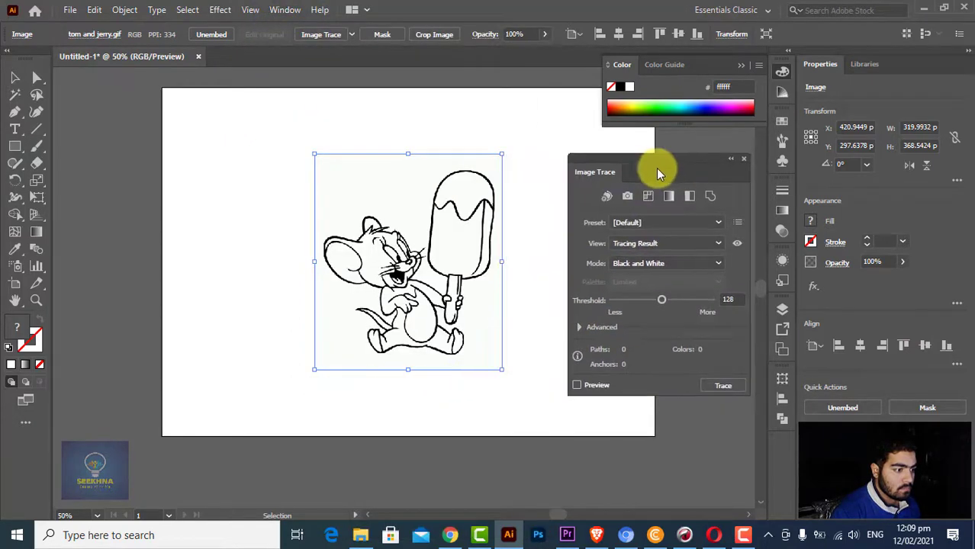
click(545, 407)
click(435, 272)
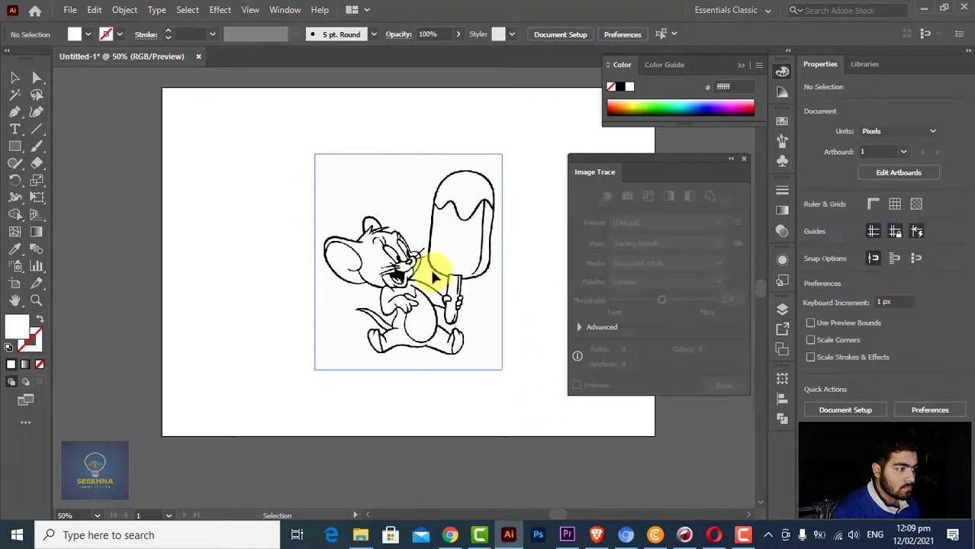
click(652, 241)
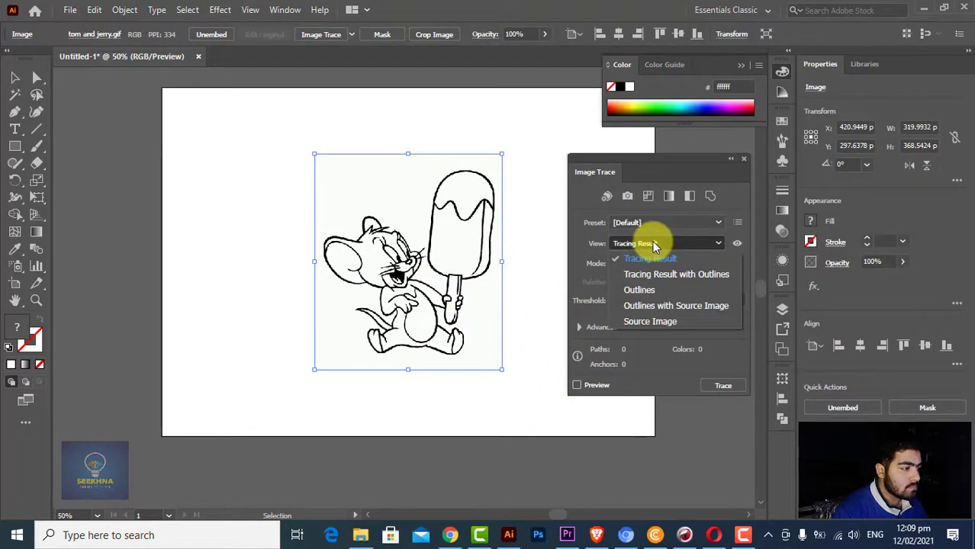
click(653, 235)
click(652, 264)
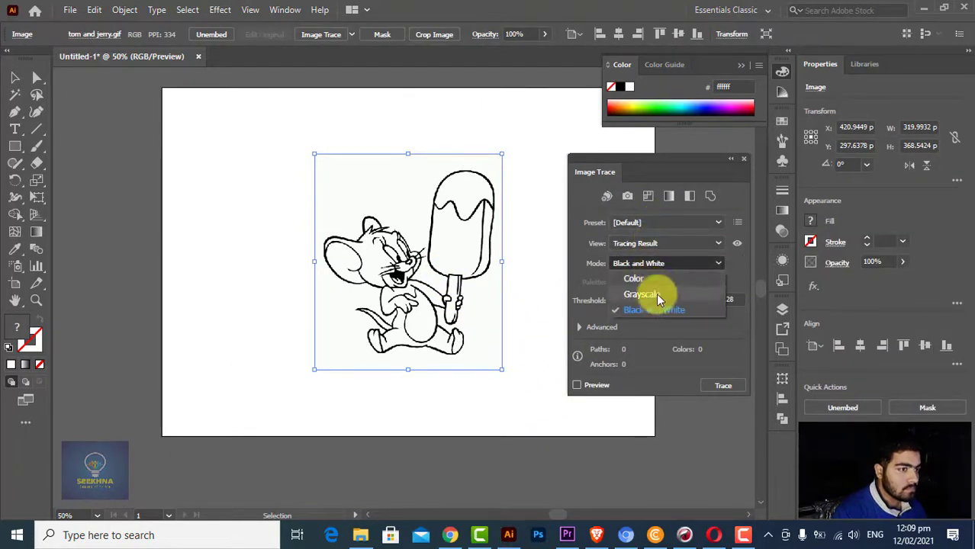
click(658, 308)
click(577, 385)
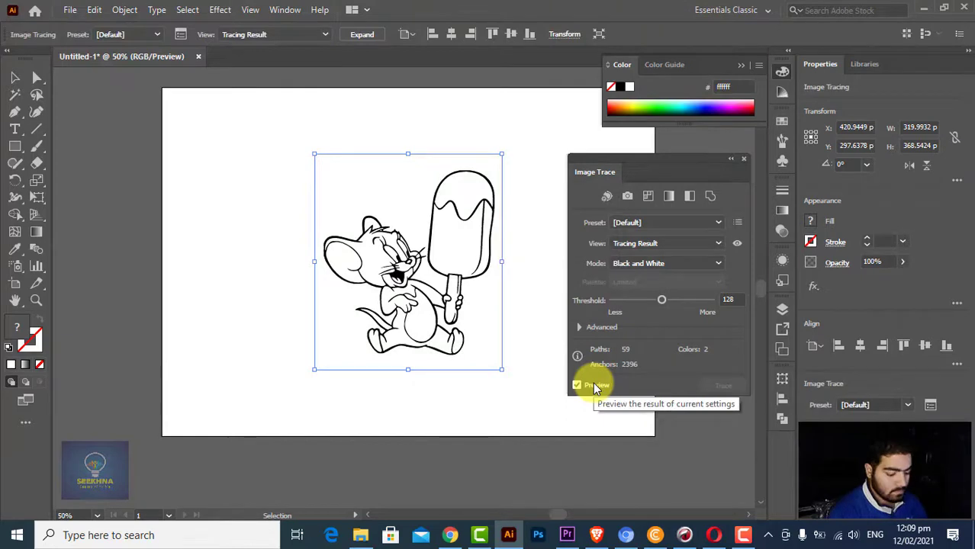
- Expand the traced drawing into paths and delete all its white areas using the Magic Wand
click(734, 161)
click(363, 36)
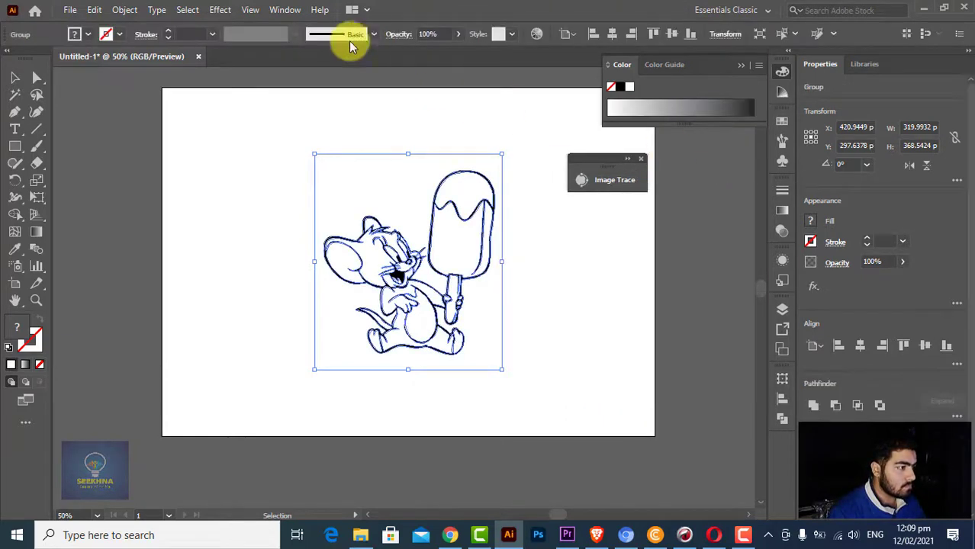
click(14, 95)
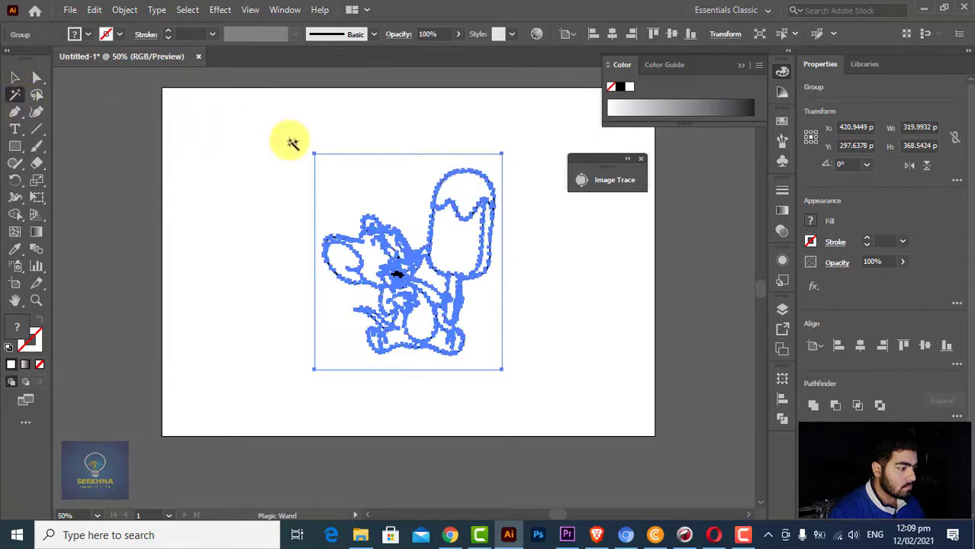
click(326, 166)
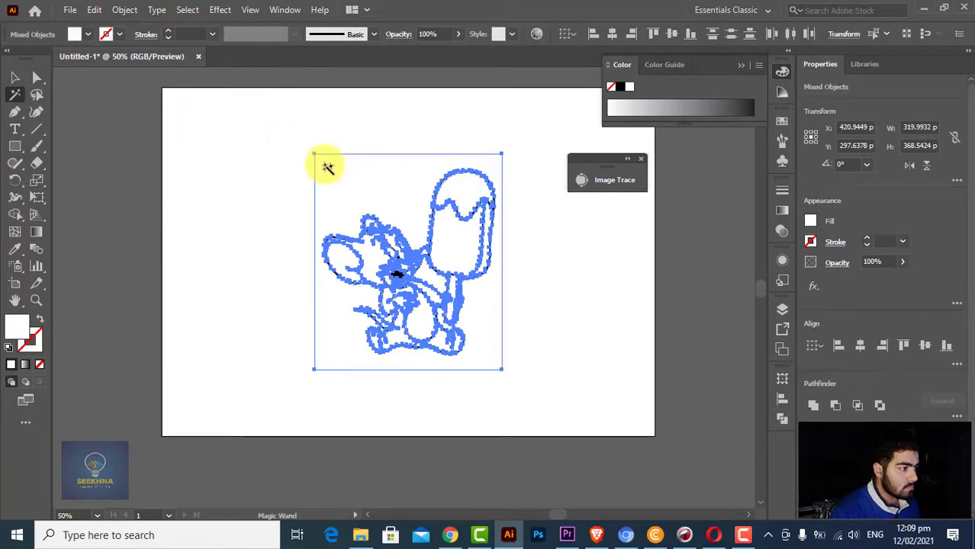
key(Delete)
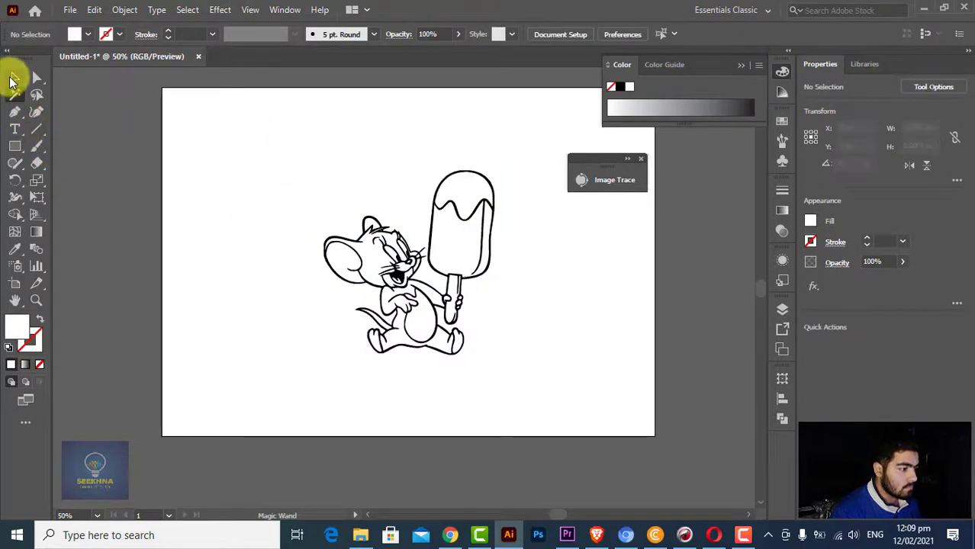
- Enlarge the Jerry line art proportionally to about 364 × 394 px and shift it slightly down on the artboard
click(14, 77)
mouse_move(431, 252)
mouse_down()
mouse_move(457, 327)
mouse_move(459, 430)
mouse_move(425, 223)
mouse_move(416, 235)
mouse_up()
ctrl+click(426, 256)
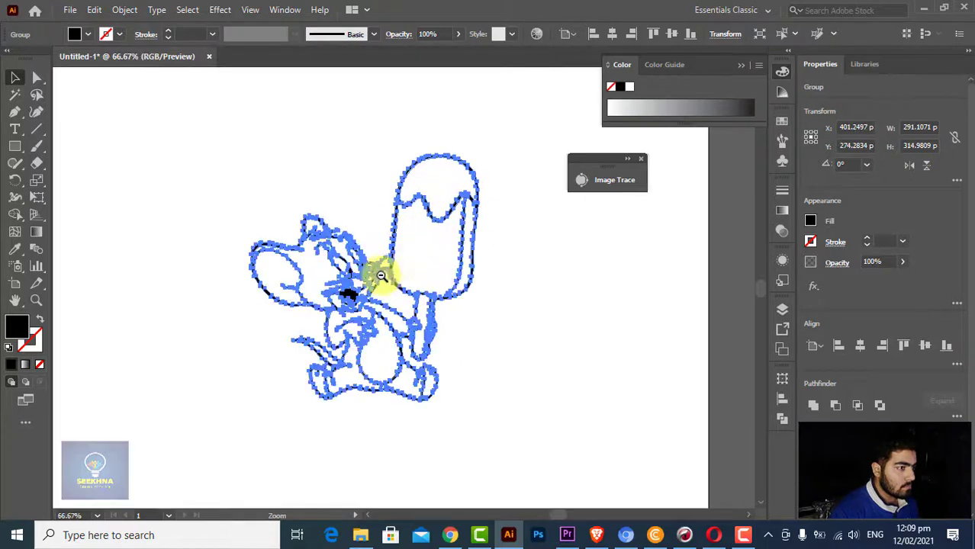
ctrl+alt+click(381, 275)
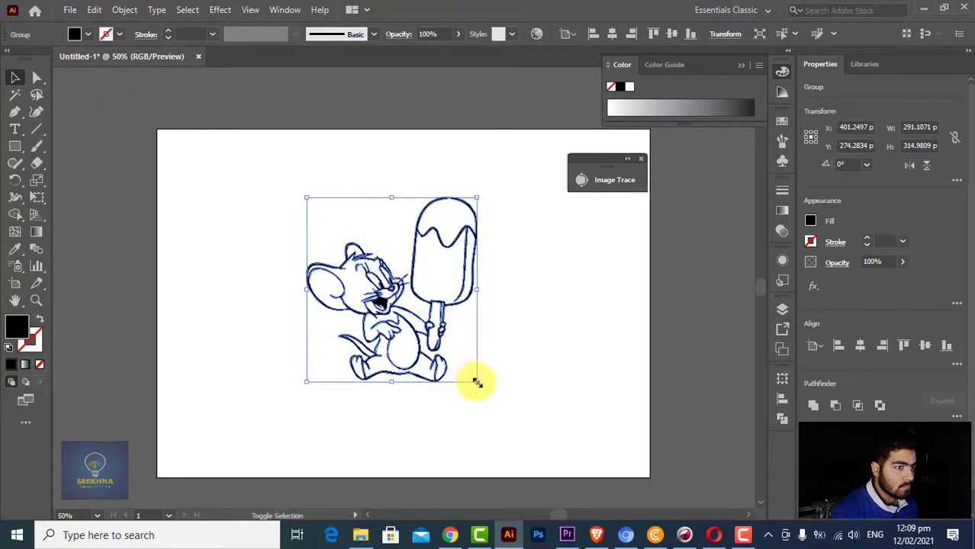
drag(477, 382, 499, 404)
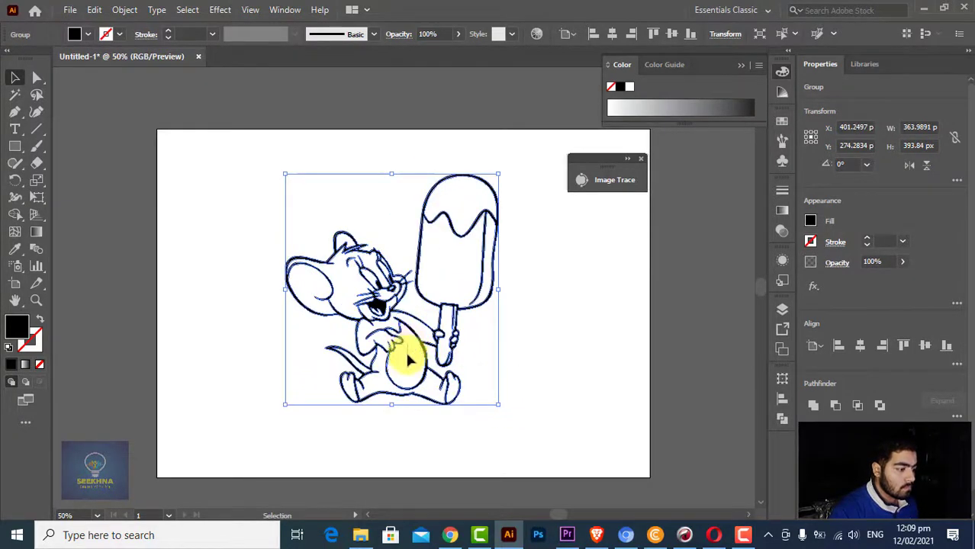
drag(392, 338, 392, 348)
click(519, 328)
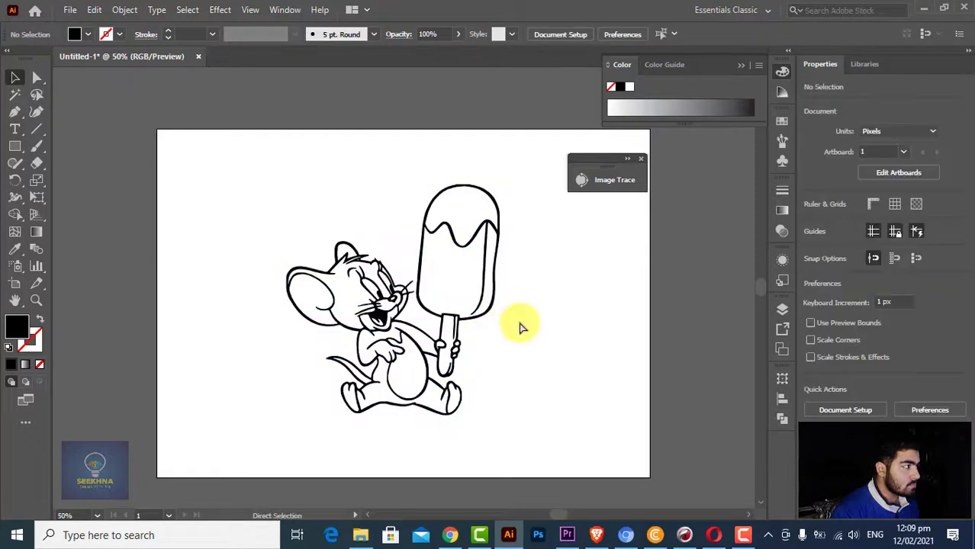
- Put away the floating Image Trace and Color panels to clear the workspace around the artboard
ctrl+alt+click(402, 282)
click(627, 164)
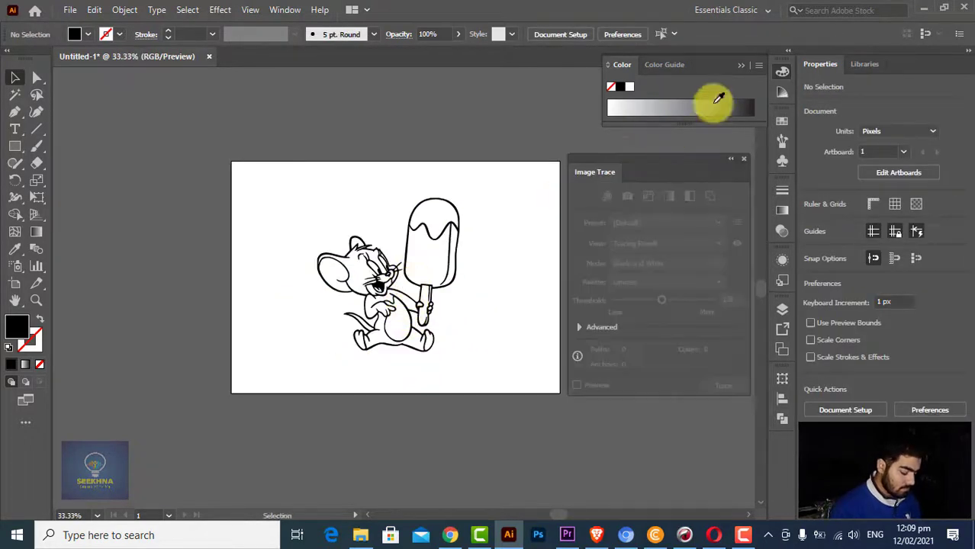
click(746, 66)
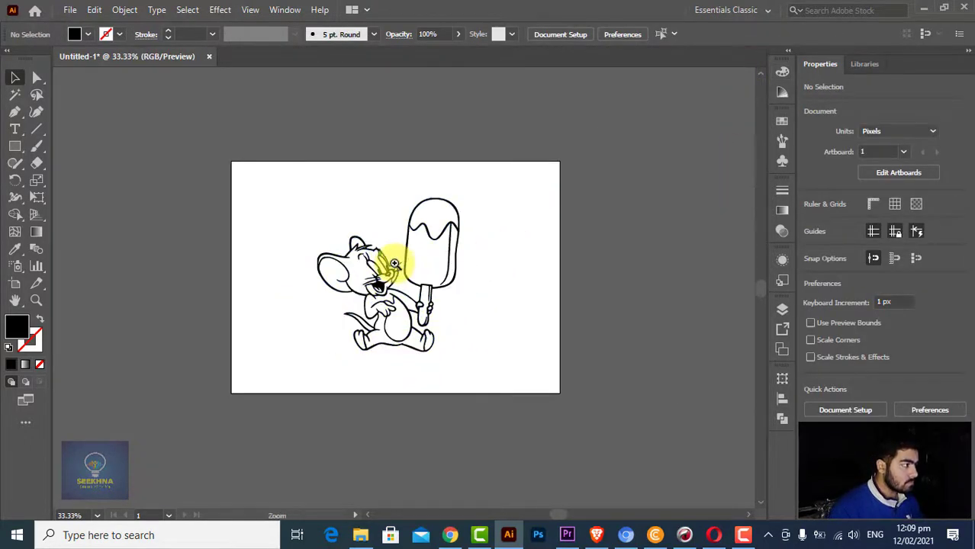
ctrl+click(394, 263)
- Switch to Chrome and search Google Images for "tom and jerry" in a new tab
click(451, 537)
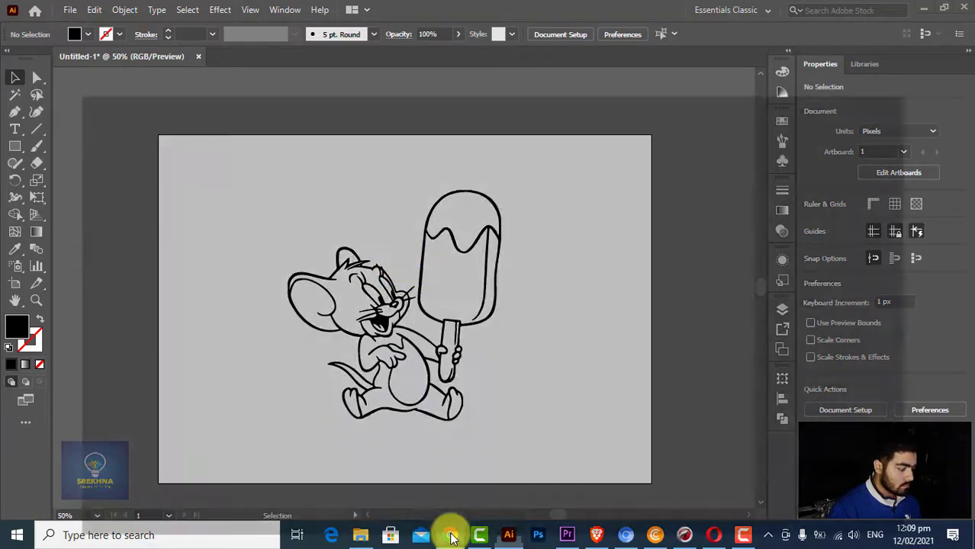
key(ctrl+t)
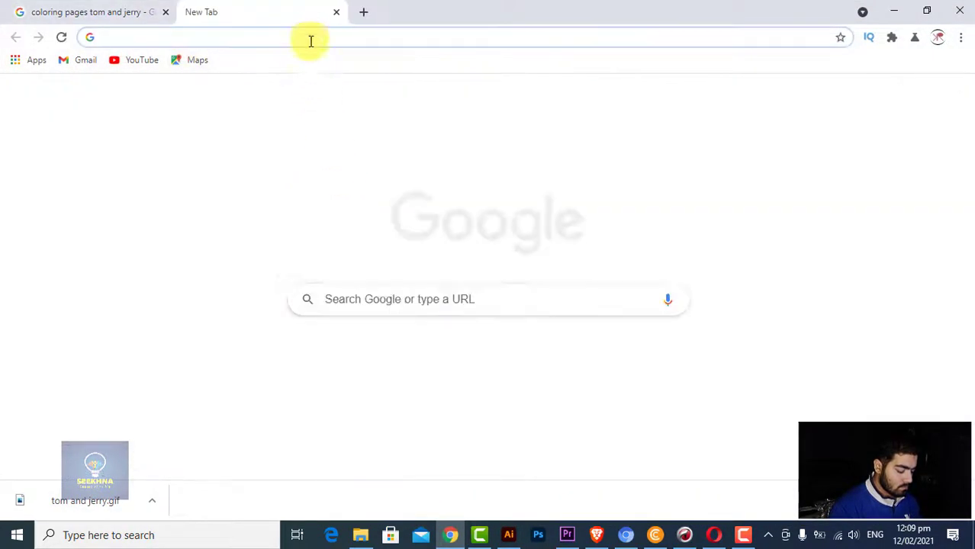
text(jerry)
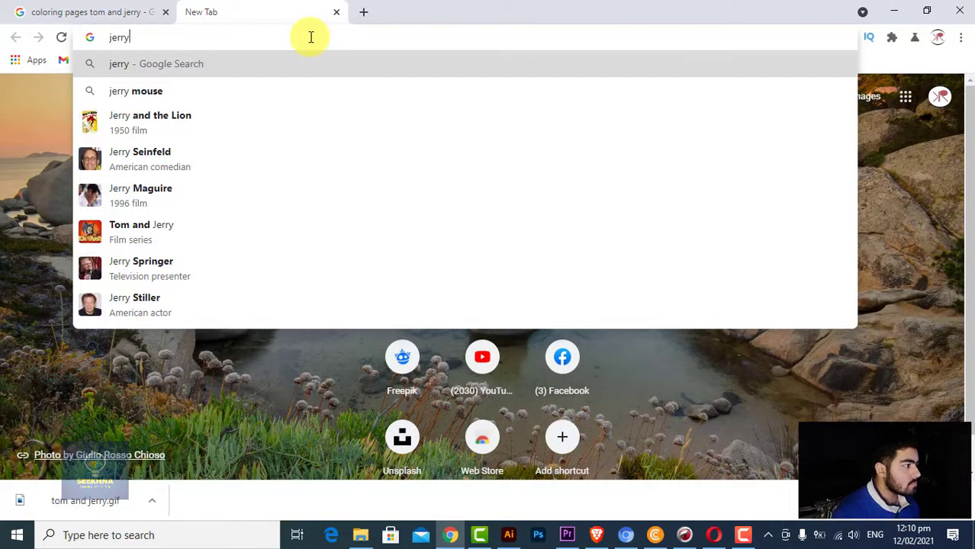
key(BackSpace)
key(BackSpace)
key(BackSpace)
key(BackSpace)
key(BackSpace)
key(BackSpace)
text(to)
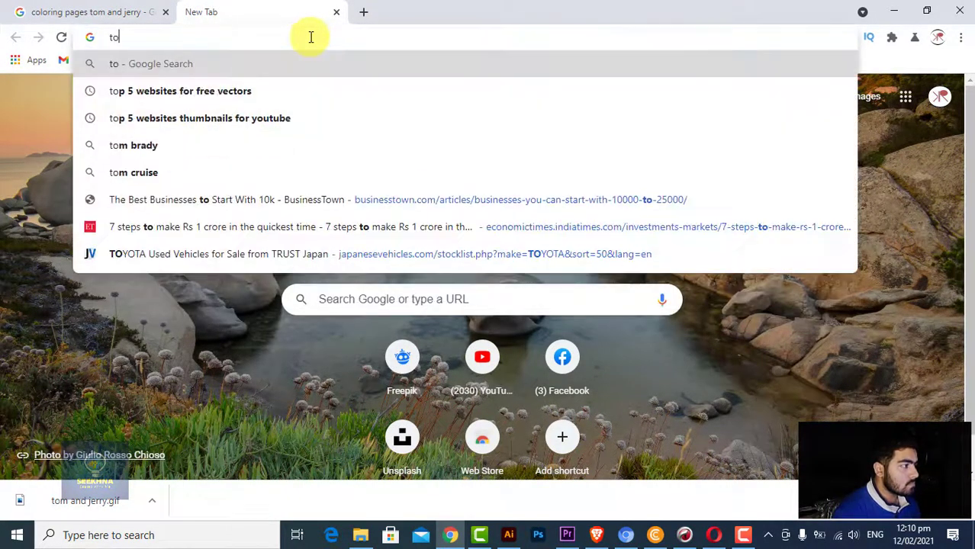
text(m and jer)
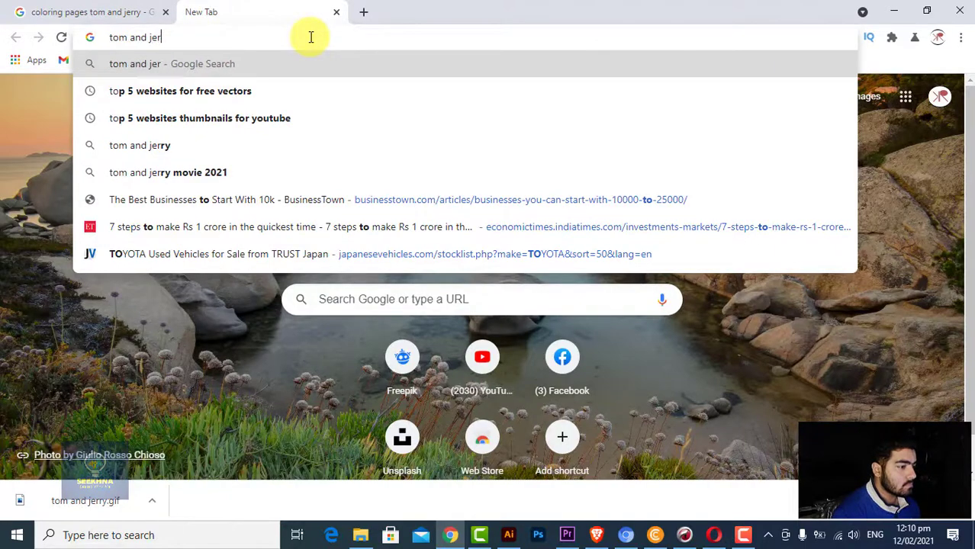
text(ry)
key(Return)
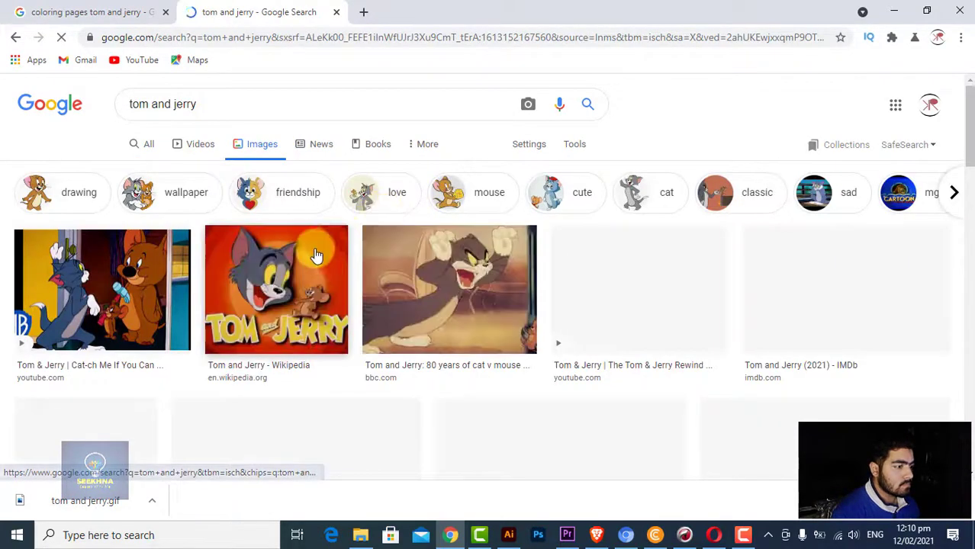
- Look through the Tom and Jerry image results for a full-body color picture of Jerry
scroll(448, 249, down, 1)
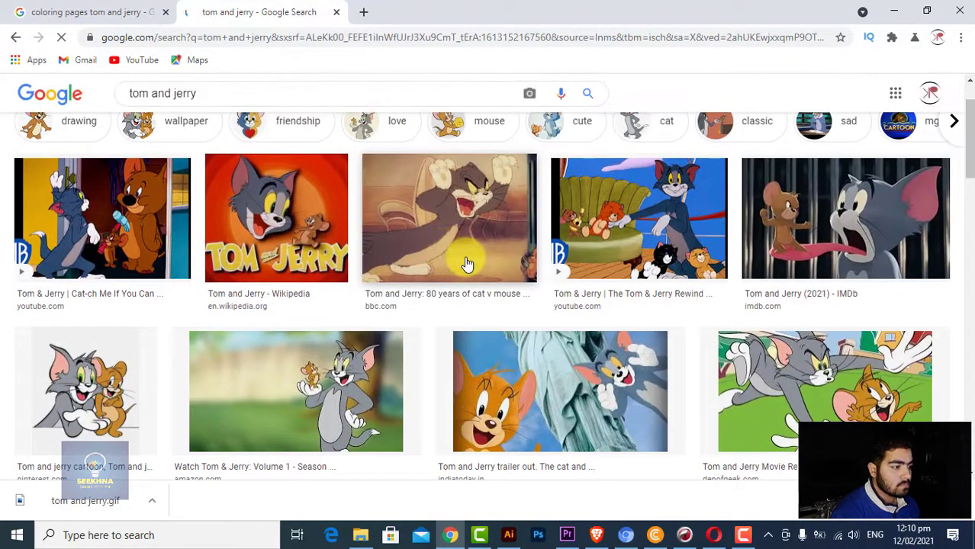
scroll(458, 261, down, 3)
scroll(469, 257, down, 2)
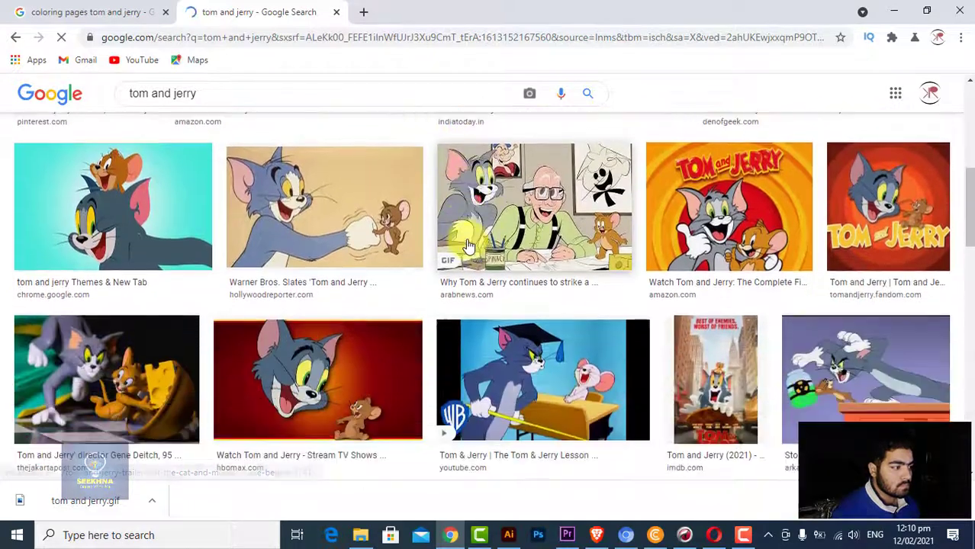
scroll(467, 242, down, 3)
scroll(465, 241, down, 2)
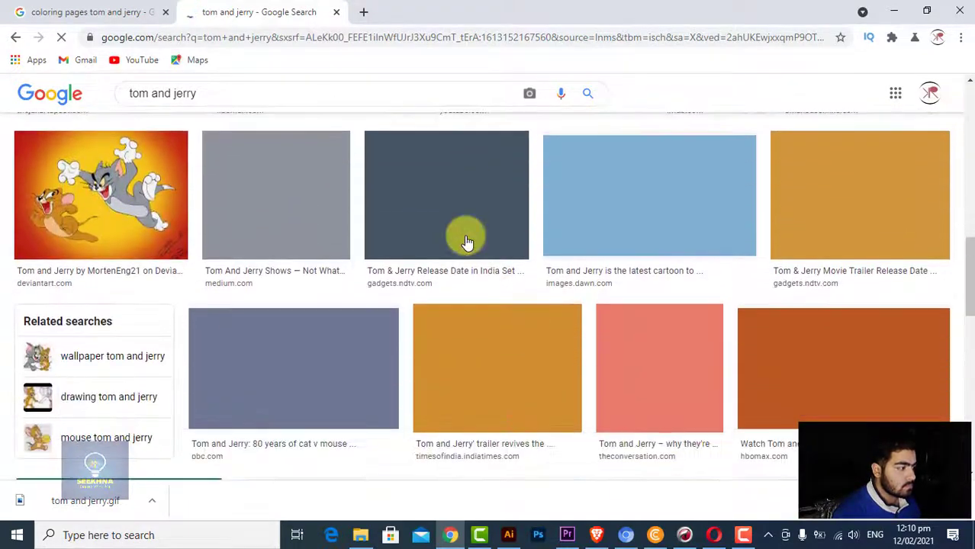
scroll(535, 252, down, 4)
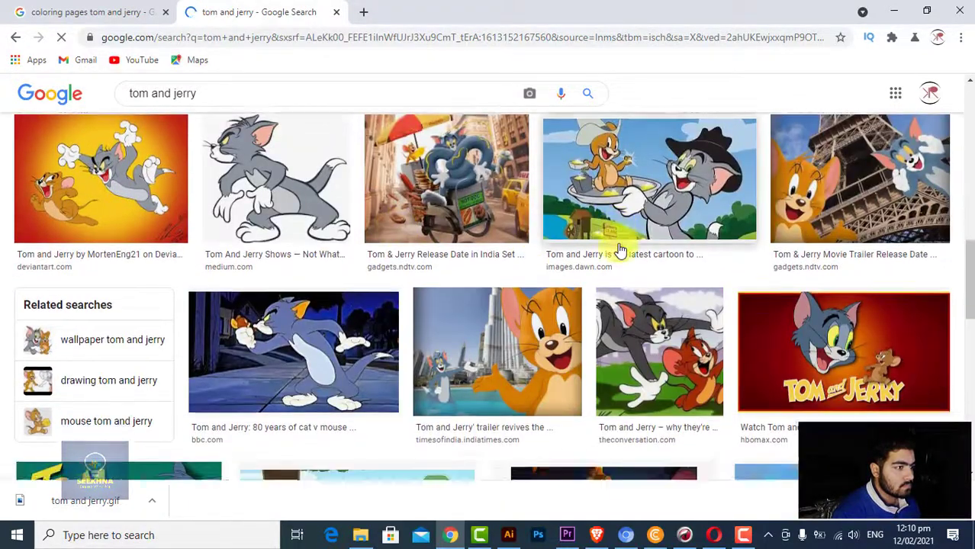
scroll(598, 244, down, 4)
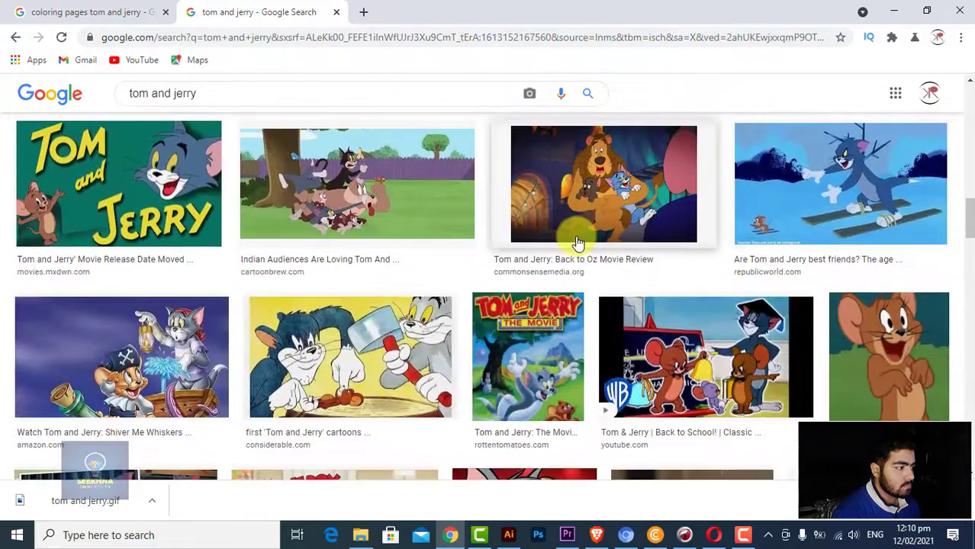
scroll(389, 279, down, 1)
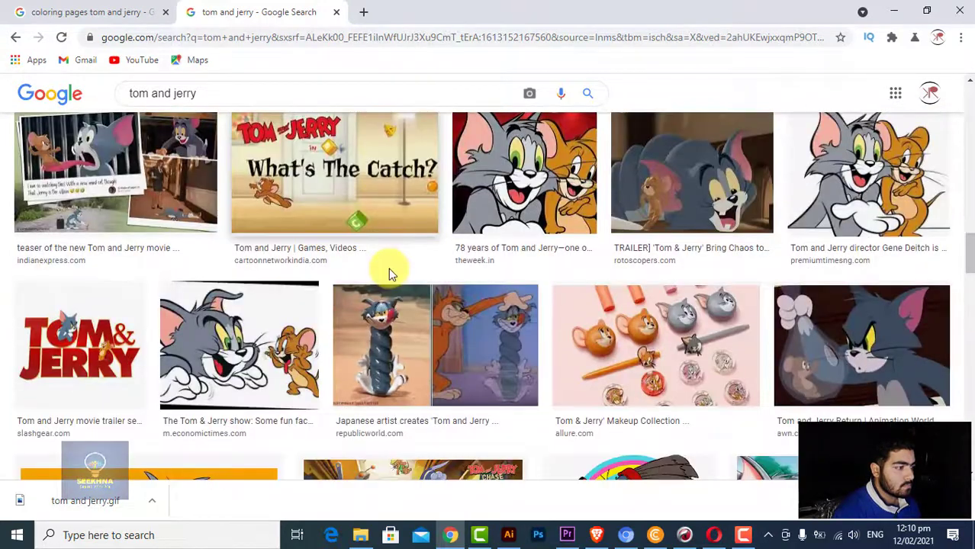
scroll(389, 271, down, 3)
scroll(388, 267, down, 4)
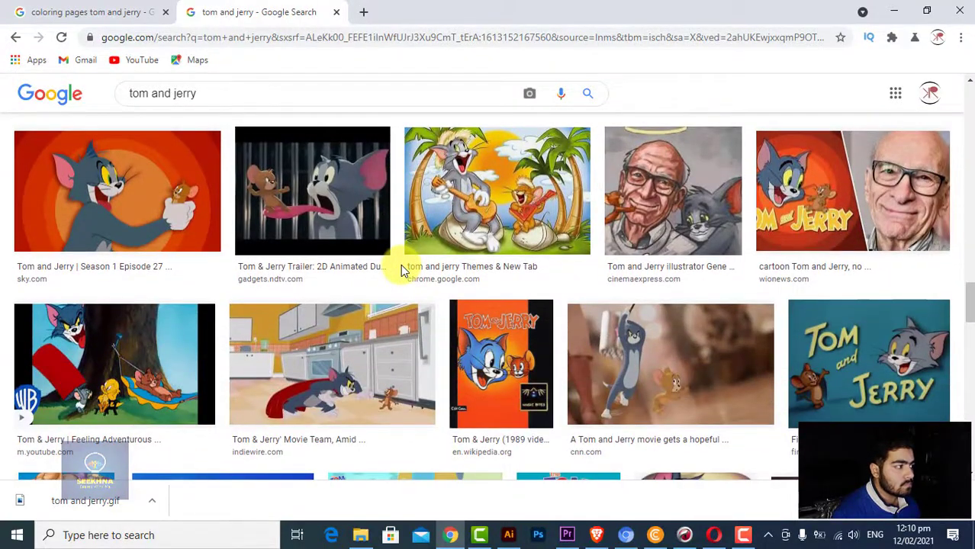
scroll(402, 267, down, 4)
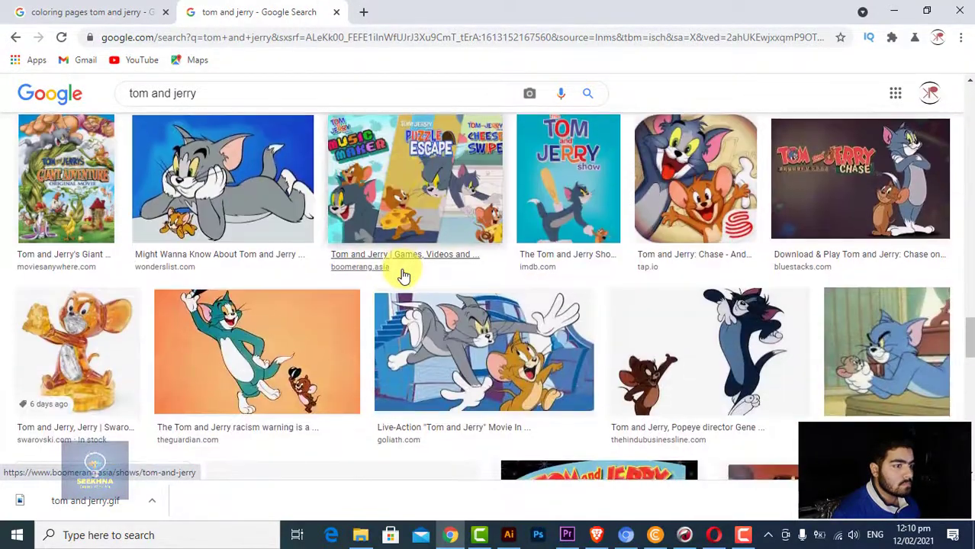
scroll(403, 272, down, 3)
scroll(404, 274, down, 6)
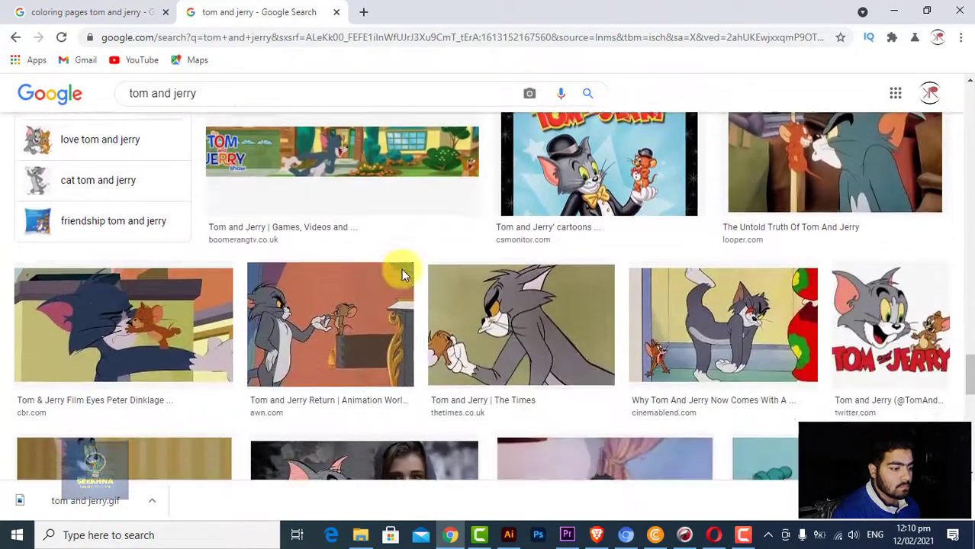
scroll(463, 274, down, 3)
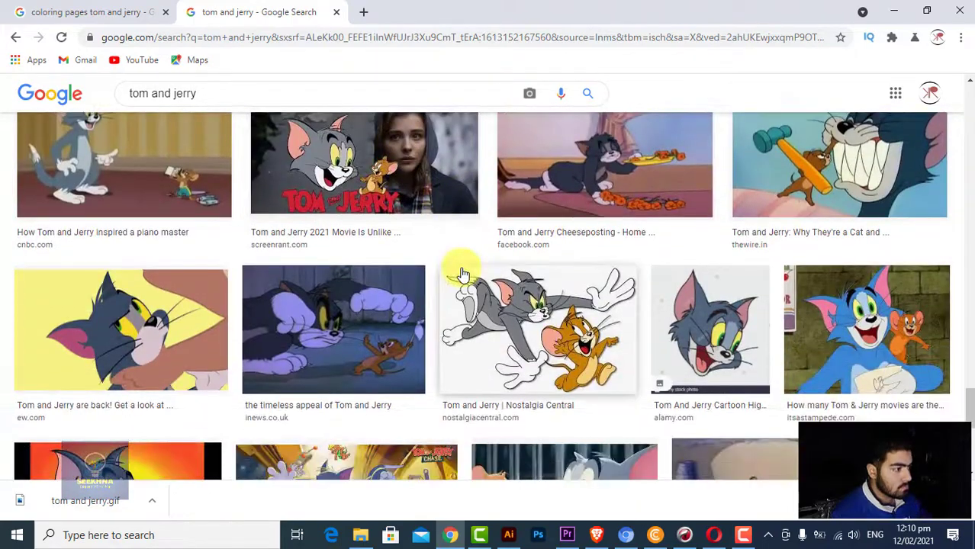
scroll(463, 275, down, 2)
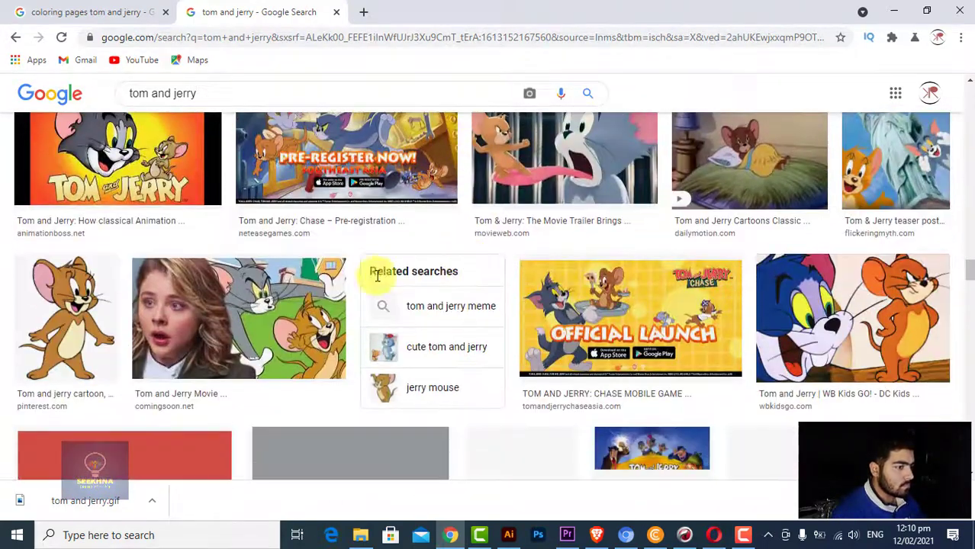
- Open the full-body color picture of Jerry from Pinterest in the results and copy the image
click(104, 293)
right_click(692, 226)
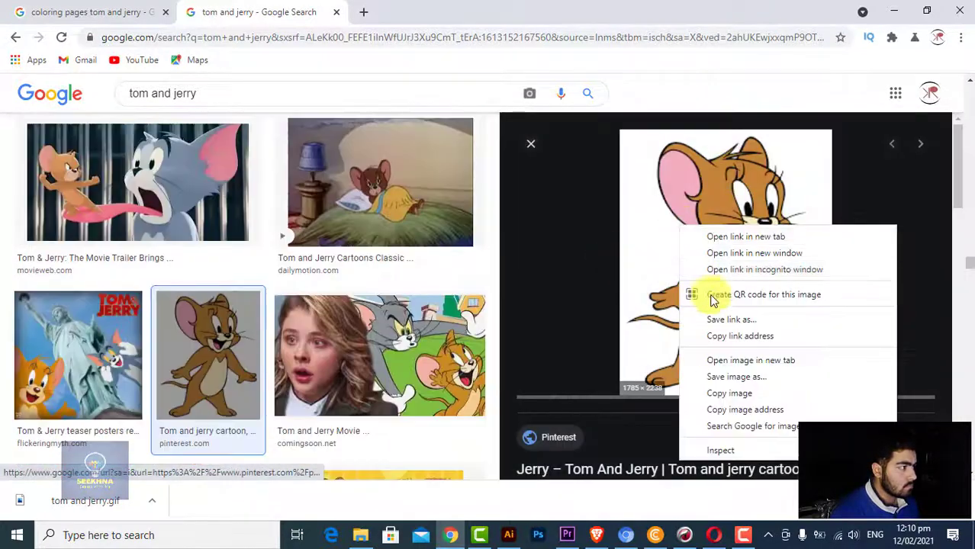
click(736, 392)
- Switch to Illustrator, paste the color Jerry picture and place it outside the artboard, left of its upper edge
click(522, 536)
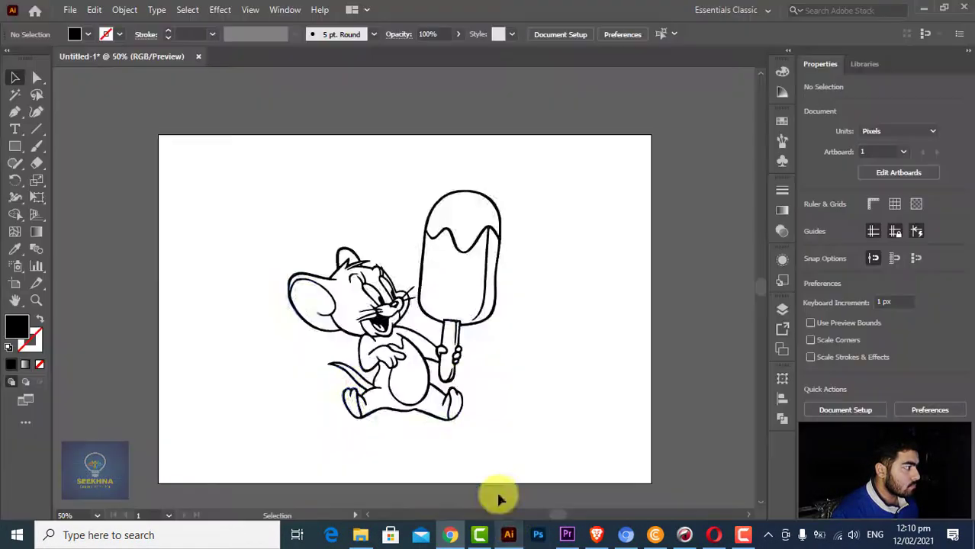
key(ctrl+v)
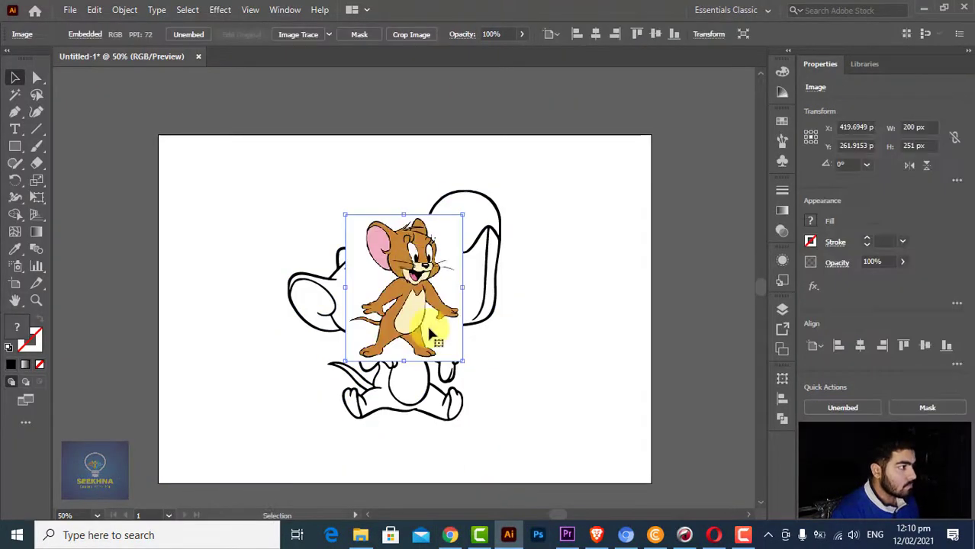
ctrl+click(239, 285)
drag(624, 300, 162, 192)
click(320, 197)
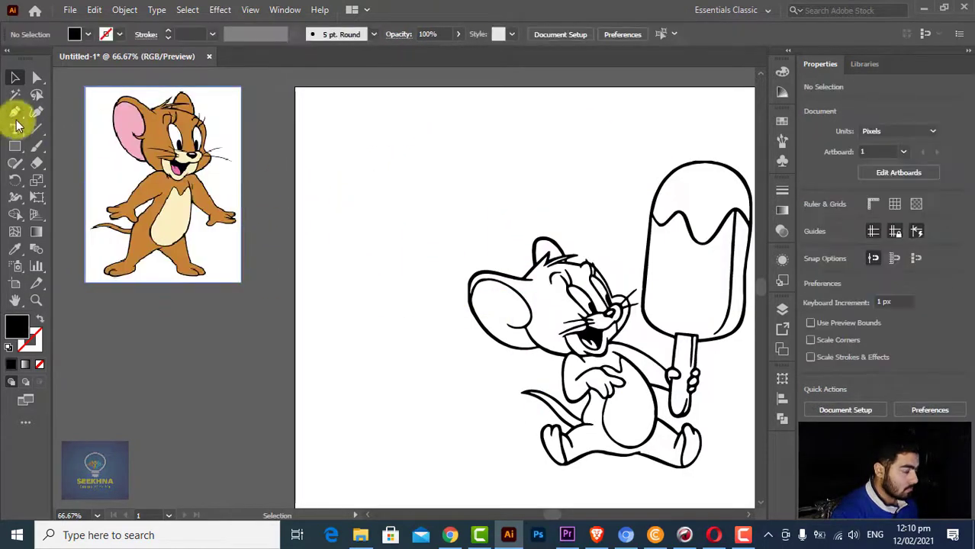
- Draw a black square about 29 × 29 px in the artboard's upper-left corner and duplicate it downward into an evenly spaced column of five
click(15, 145)
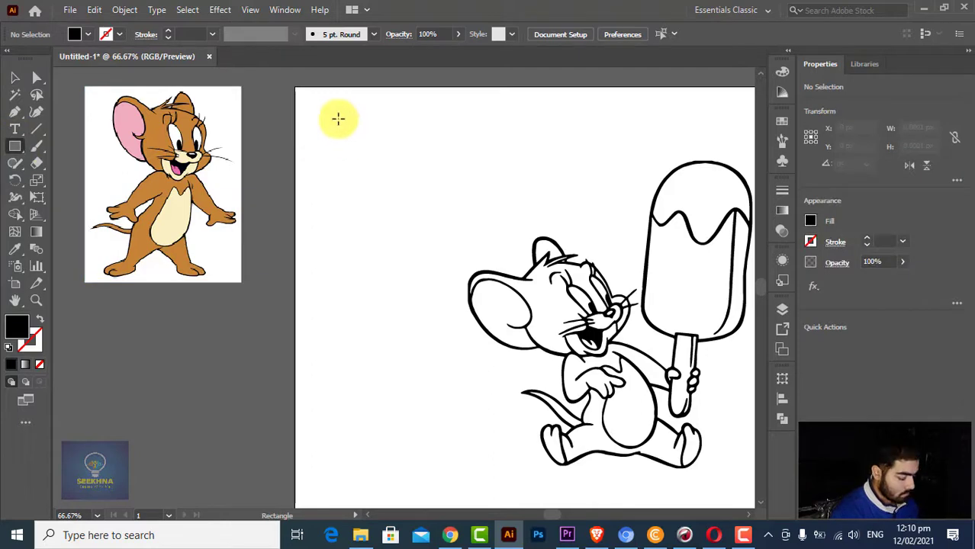
drag(317, 112, 322, 114)
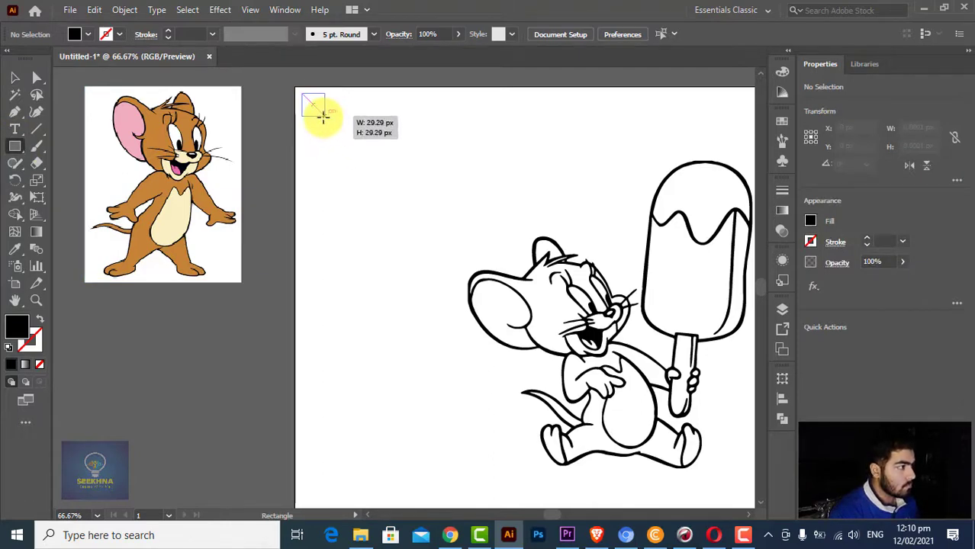
click(15, 78)
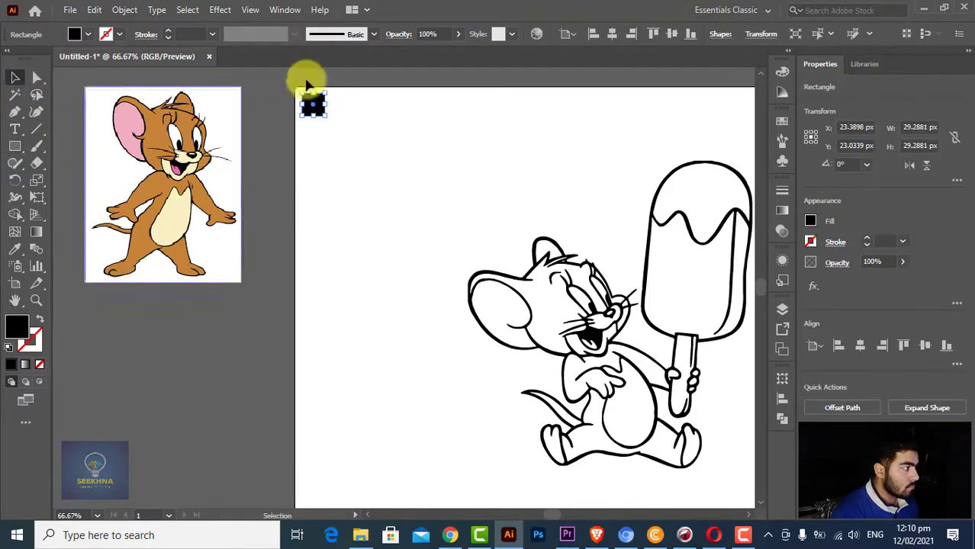
drag(310, 109, 322, 139)
key(ctrl+d)
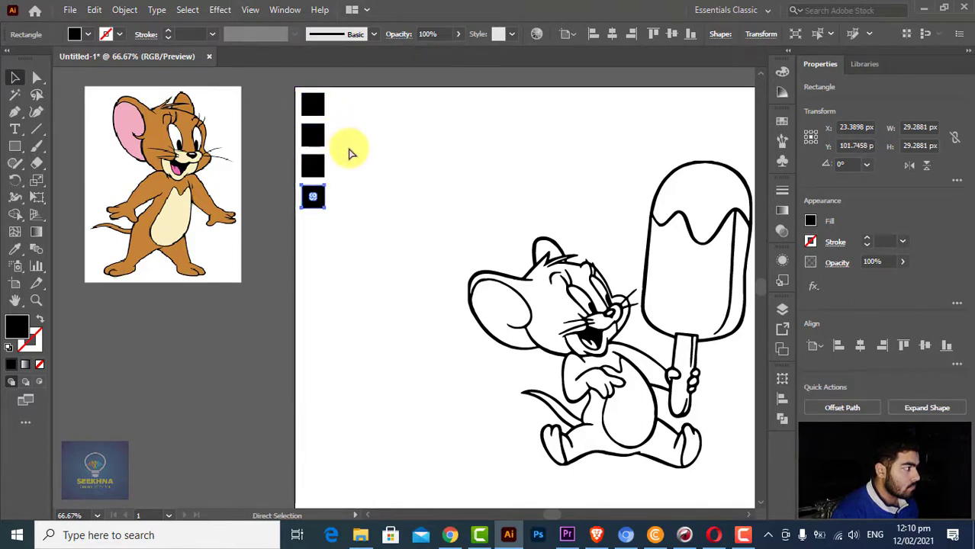
click(353, 131)
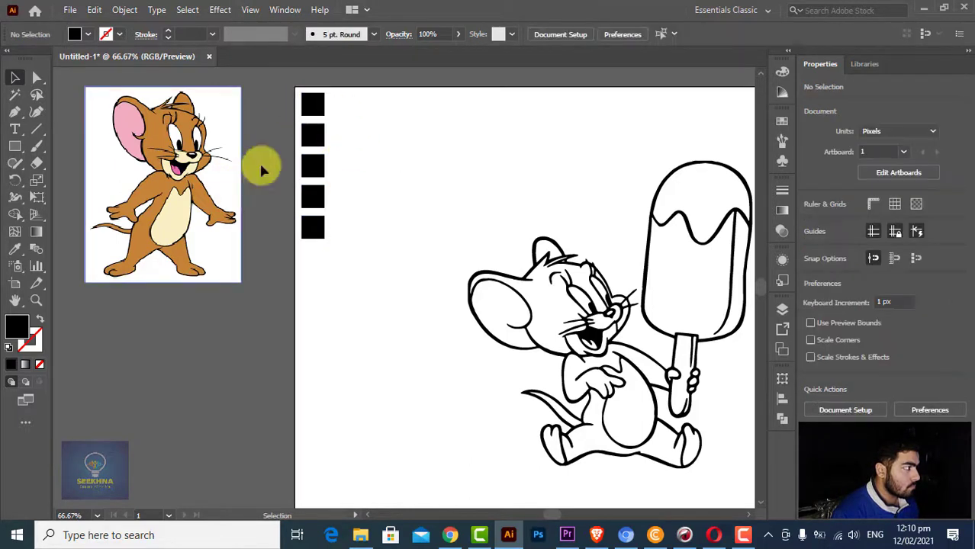
- Fill the first square with the brown of the reference Jerry's fur and the second with the cream of his belly, using the Eyedropper
click(312, 103)
click(15, 249)
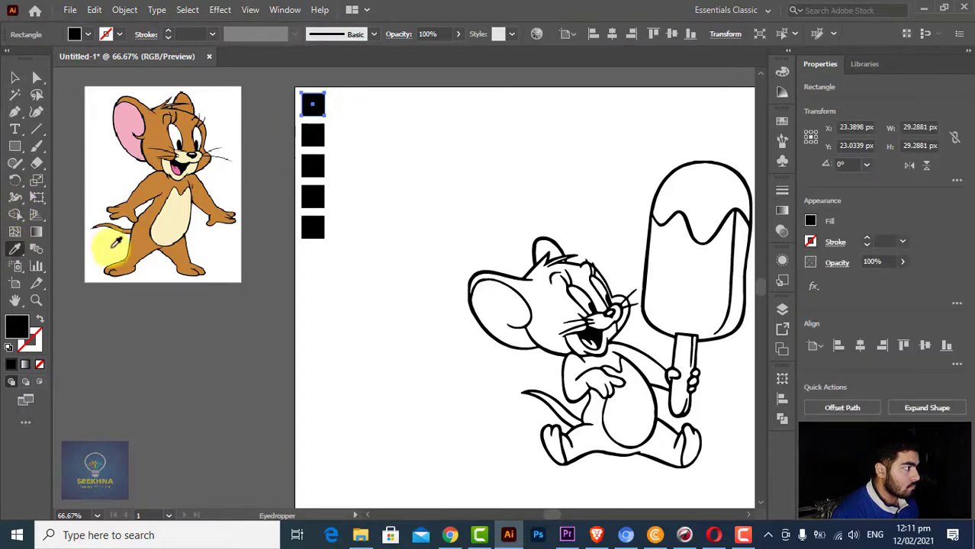
click(141, 240)
click(313, 135)
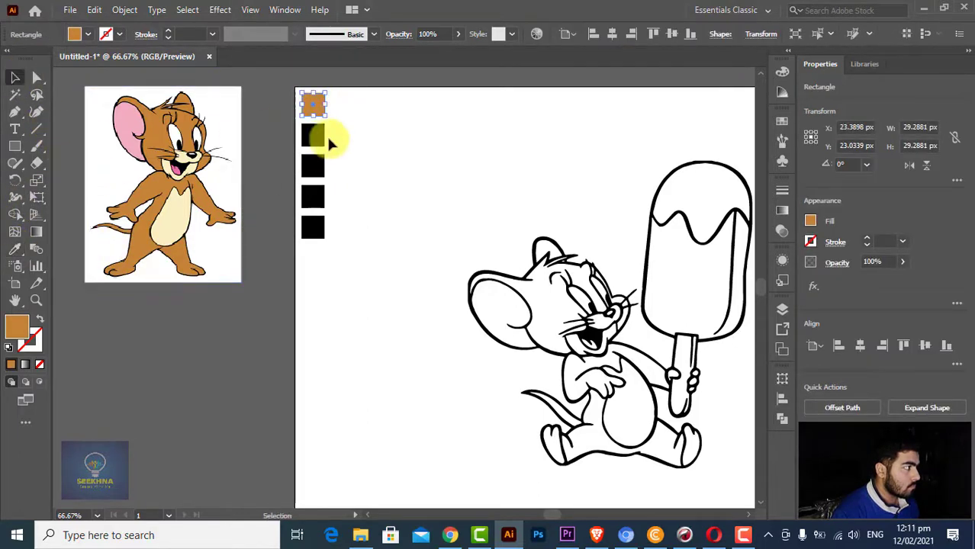
click(14, 249)
click(195, 196)
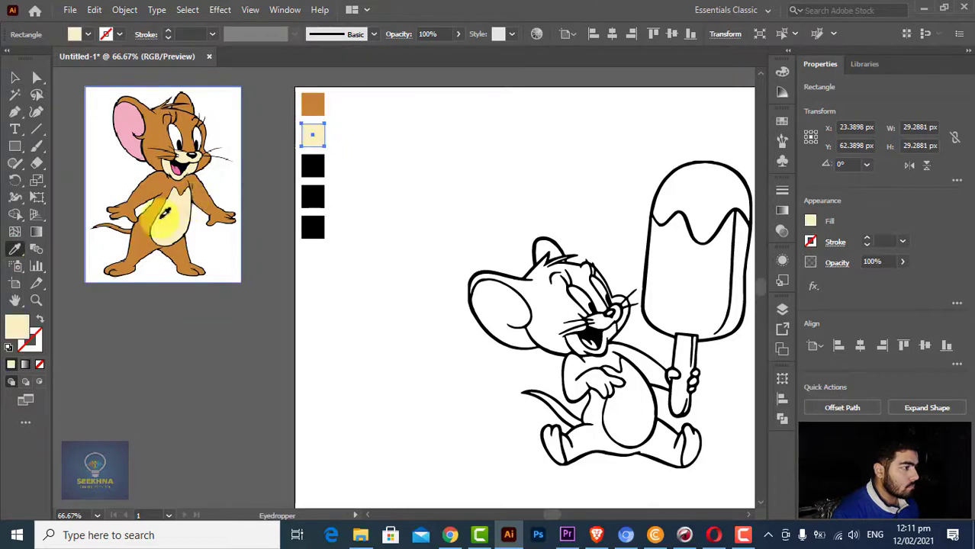
- Fill the fourth square with the light pink sampled from the reference Jerry's inner ear
ctrl+click(313, 197)
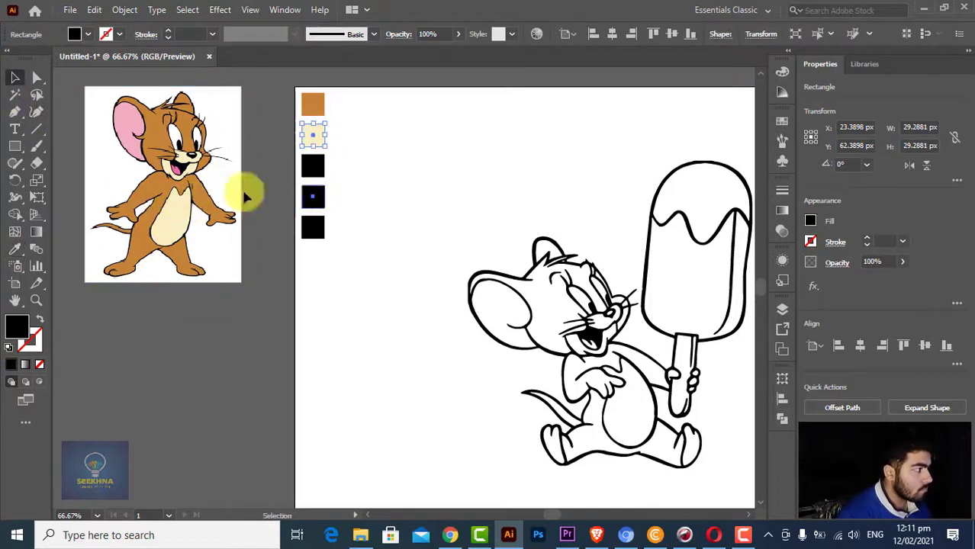
click(23, 251)
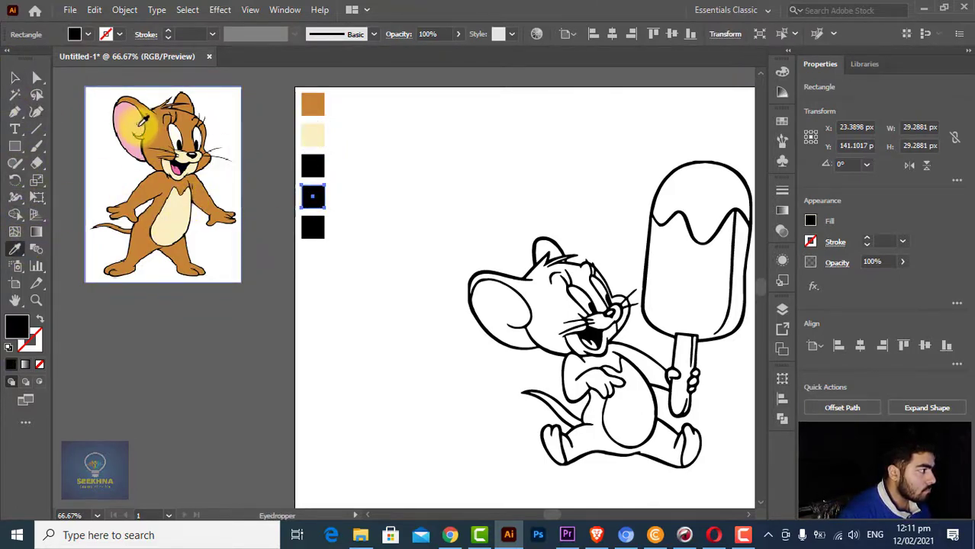
click(122, 137)
click(16, 79)
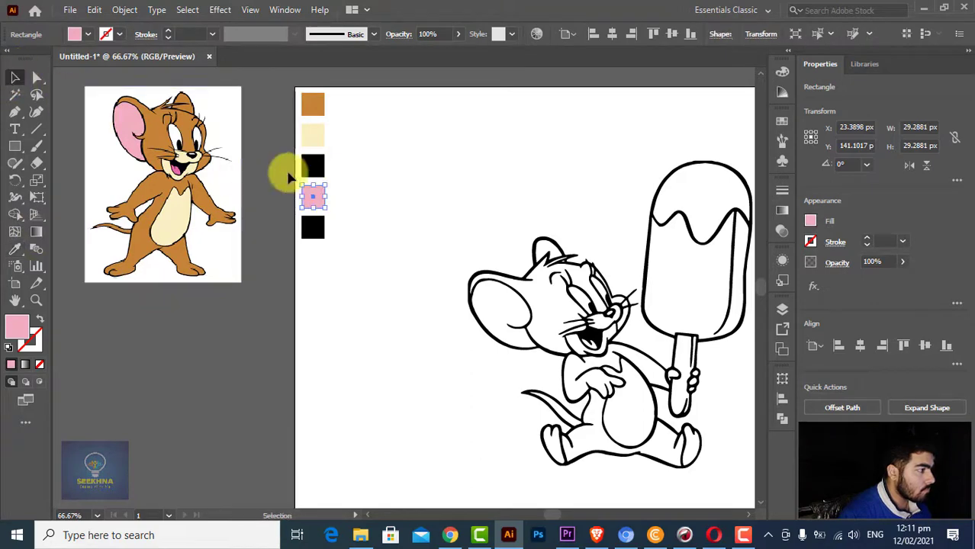
- Fill the fifth square with the darker pink of the reference Jerry's tongue, using the Eyedropper
click(312, 176)
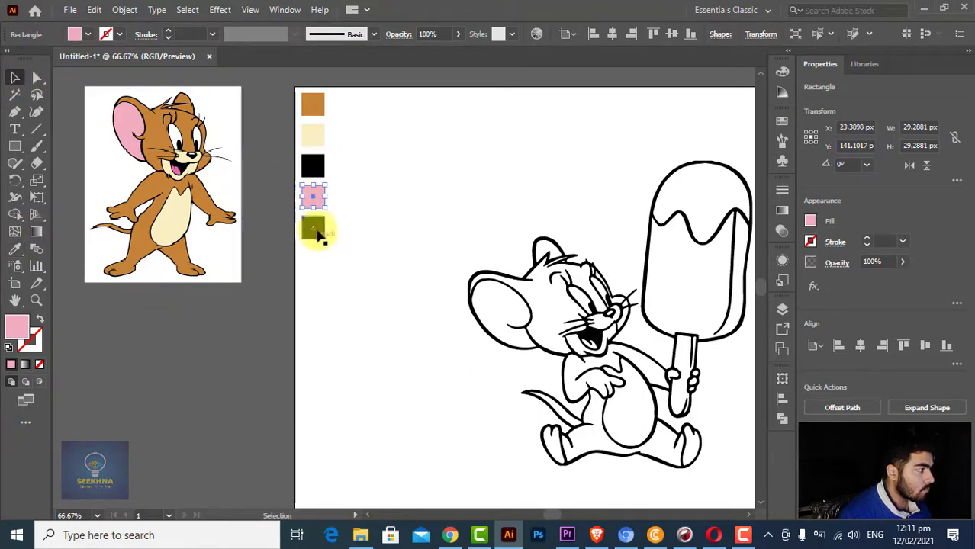
click(313, 228)
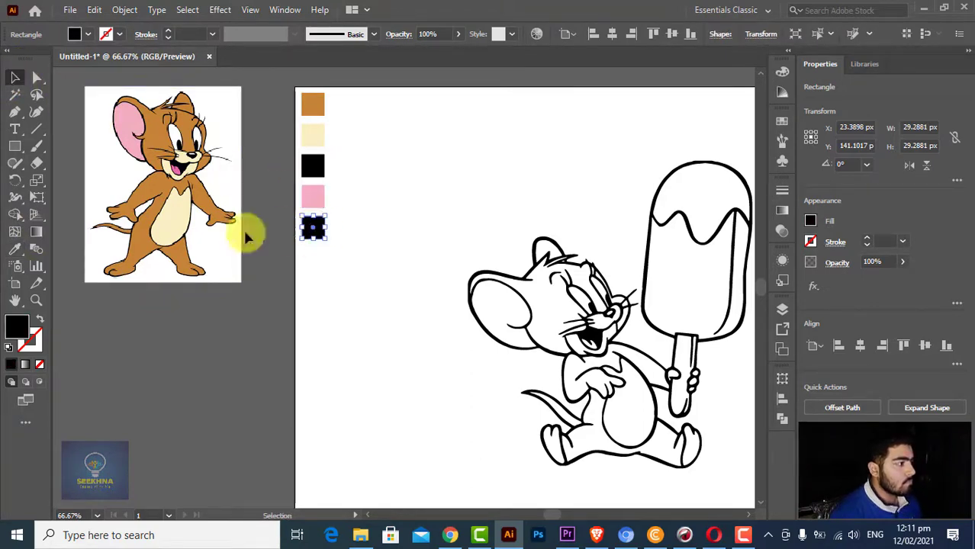
click(14, 249)
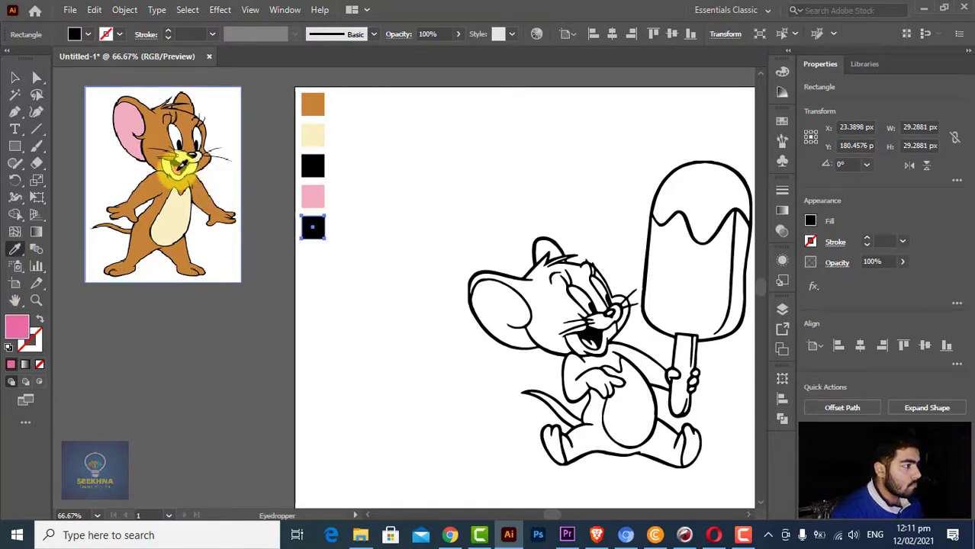
click(13, 79)
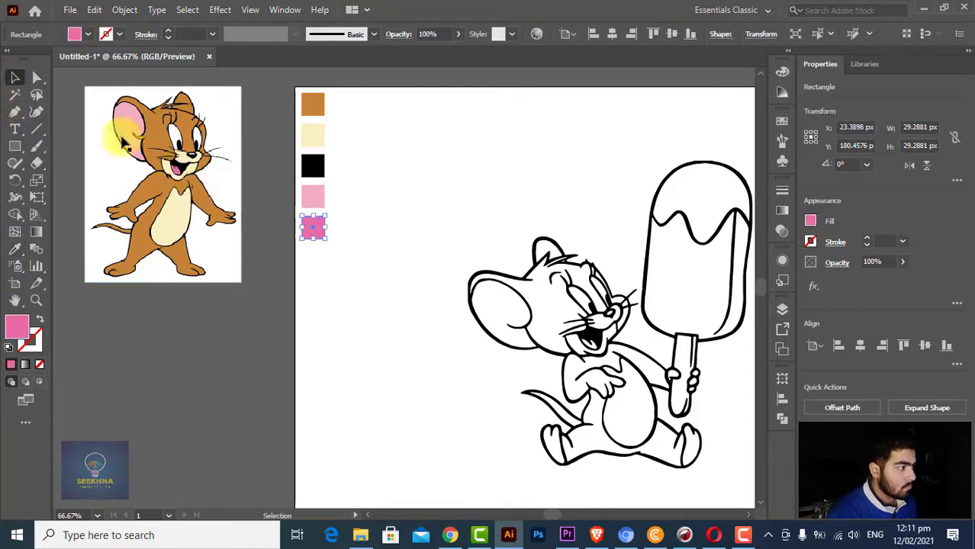
click(328, 304)
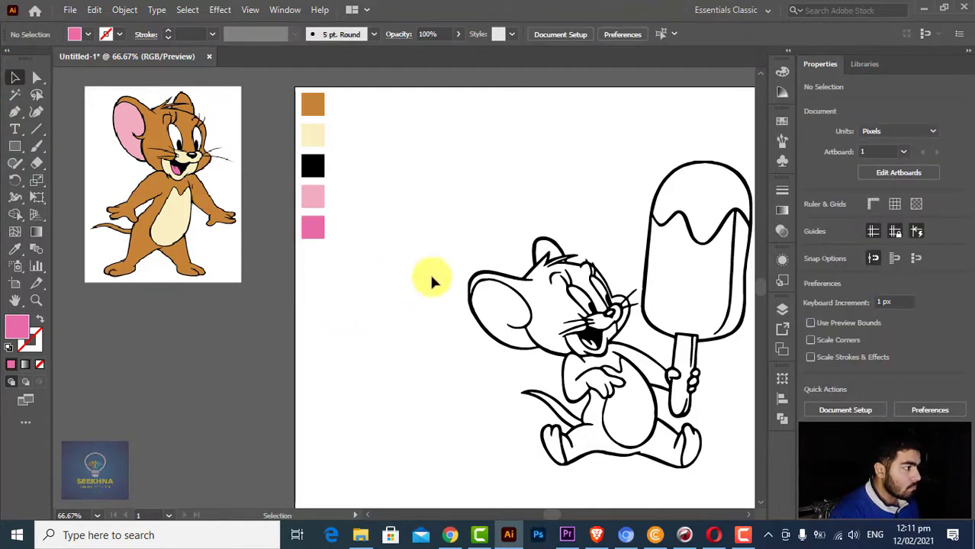
- Delete the black square and move the two pink squares up to close the gap in the swatch column
click(323, 170)
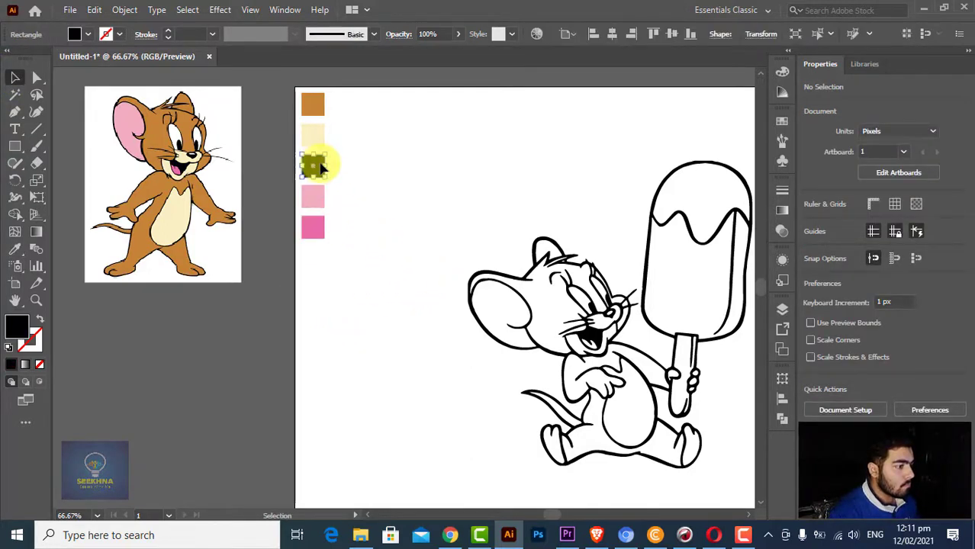
key(Delete)
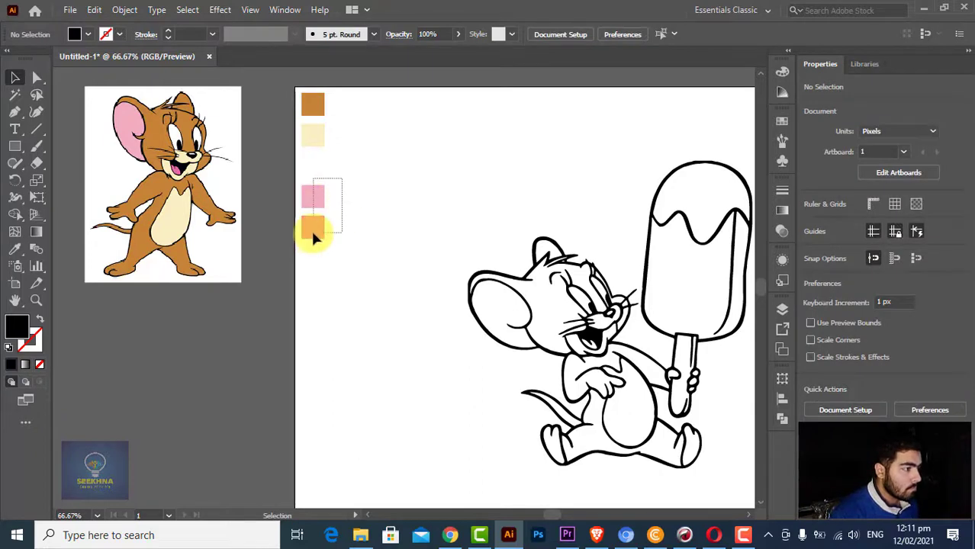
drag(312, 236, 318, 163)
click(358, 187)
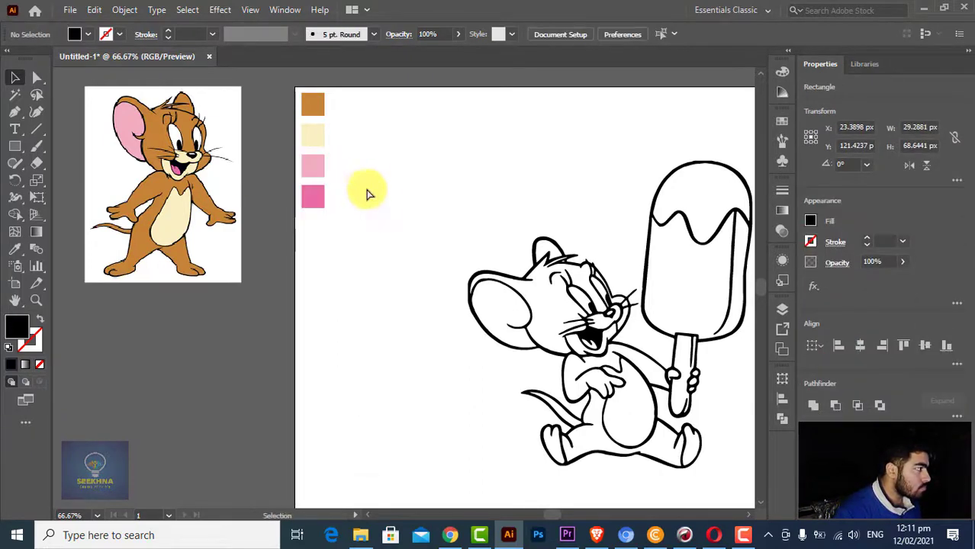
- Activate the Live Paint Bucket and sample the brown swatch square as its fill color
ctrl+alt+click(394, 189)
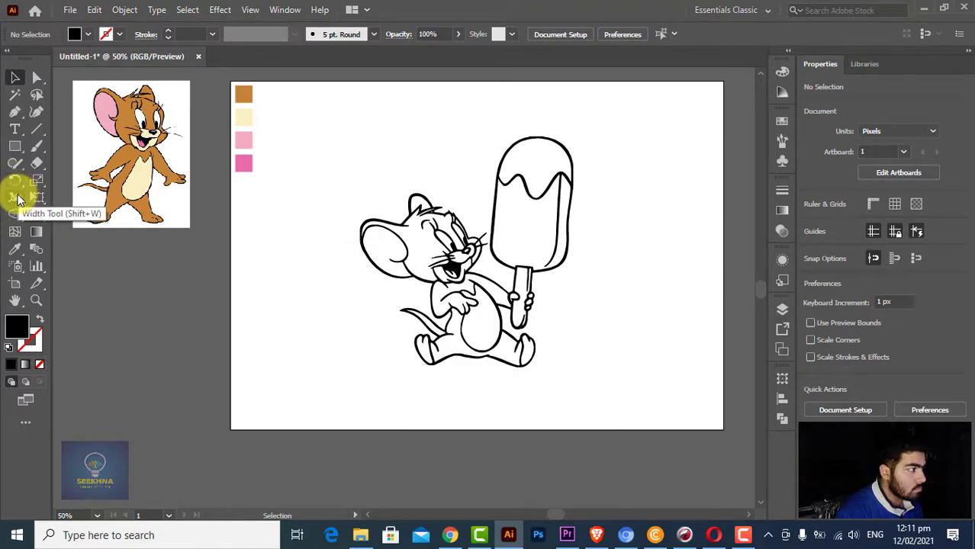
click(18, 218)
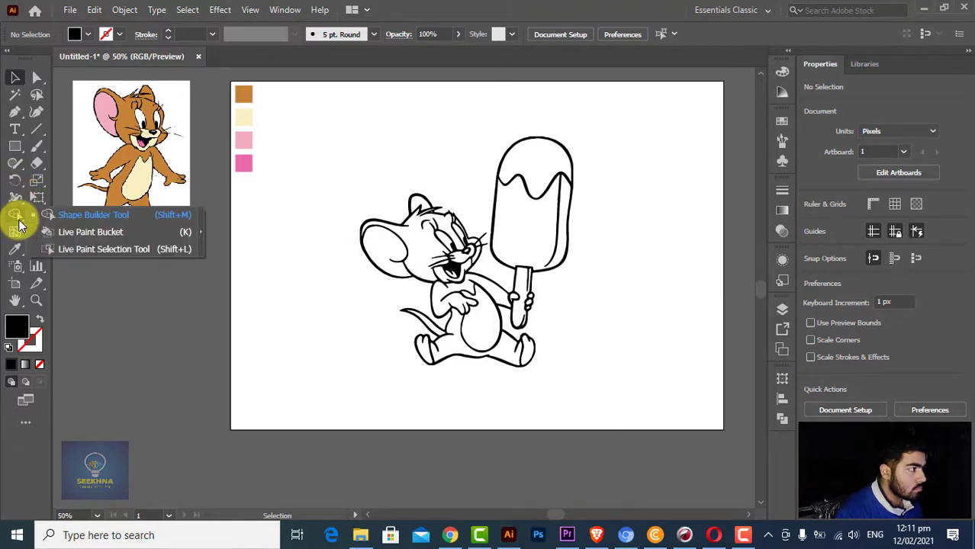
click(85, 231)
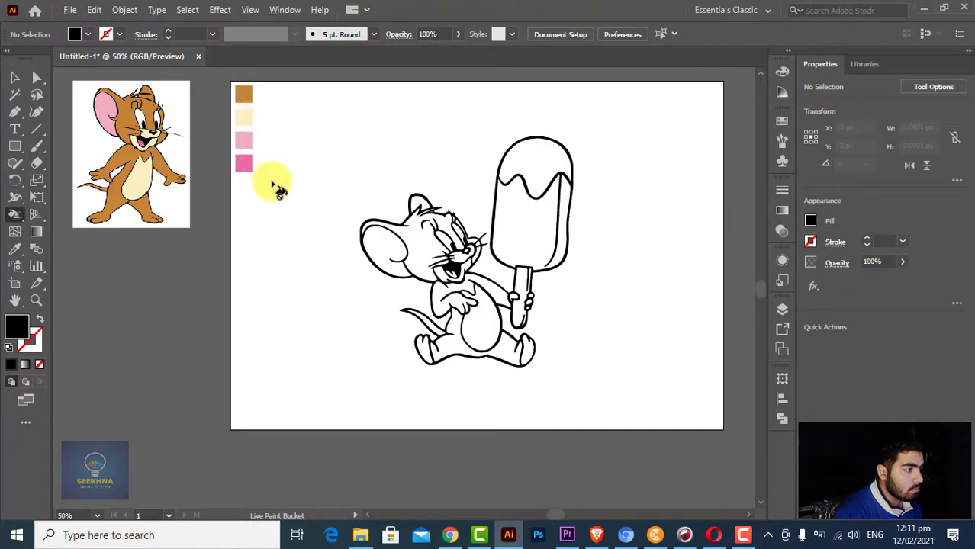
alt+click(247, 97)
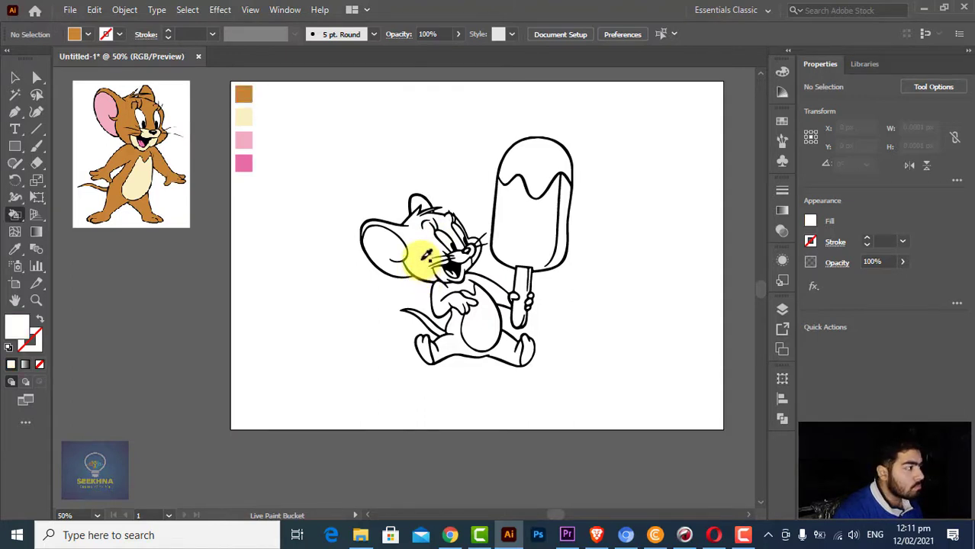
alt+click(425, 257)
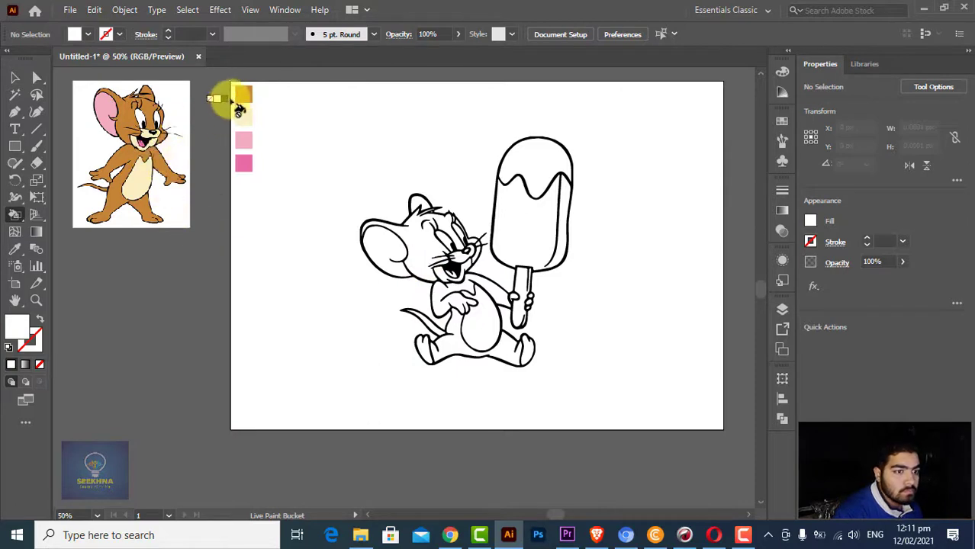
alt+click(245, 86)
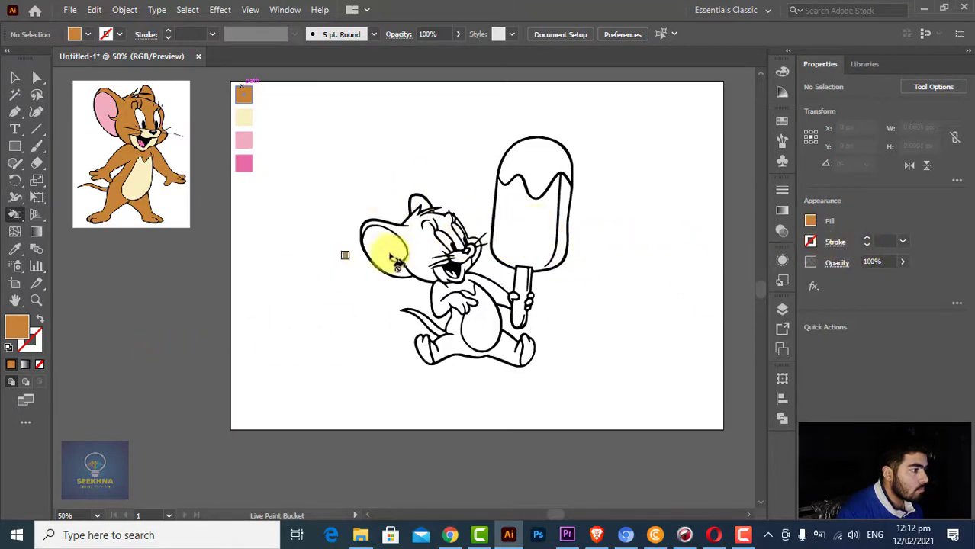
- Make the whole line art a Live Paint group and fill Jerry's head with the brown swatch color
click(14, 77)
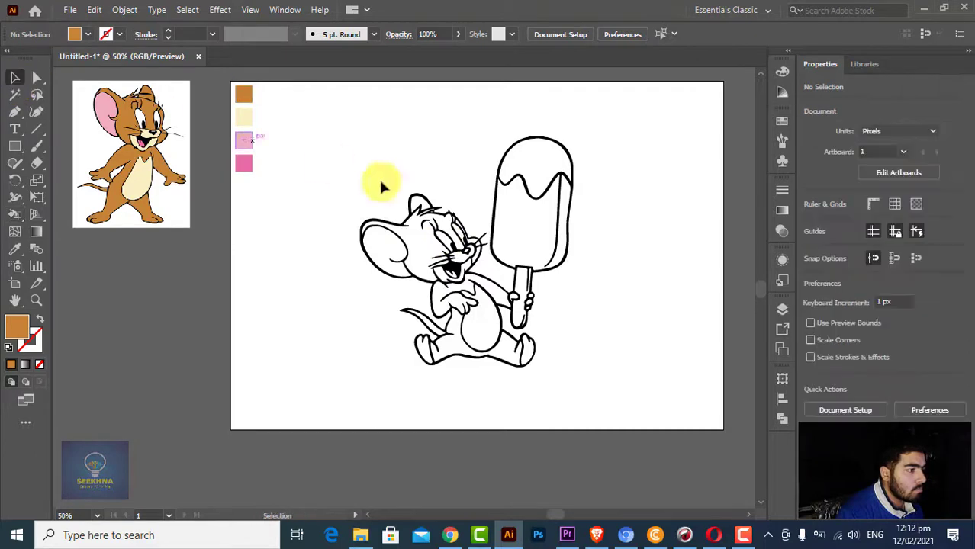
click(446, 244)
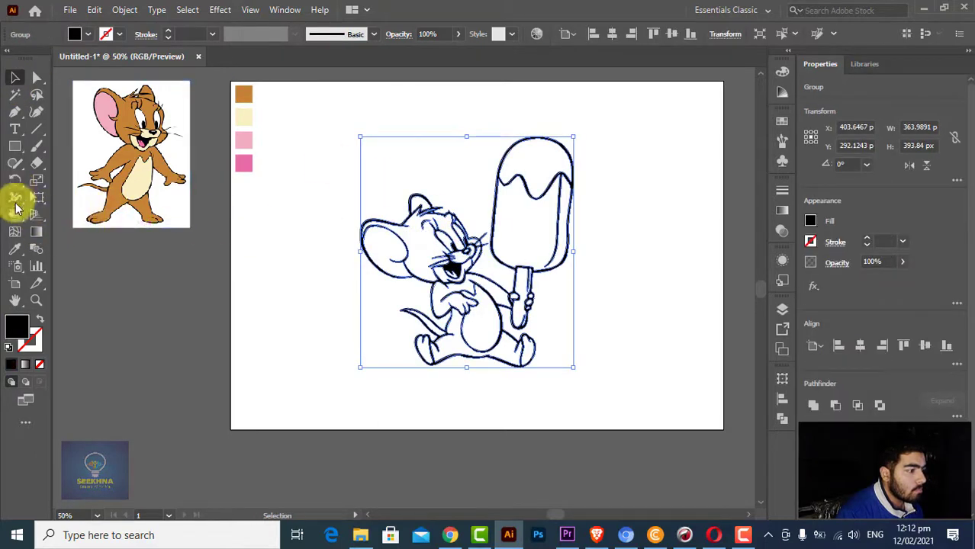
click(14, 214)
key(ctrl+alt+x)
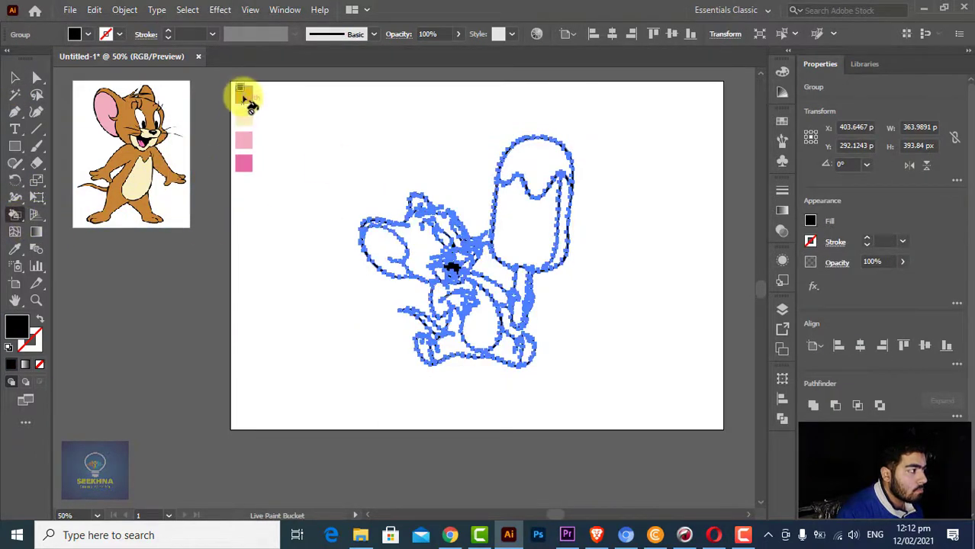
alt+click(244, 95)
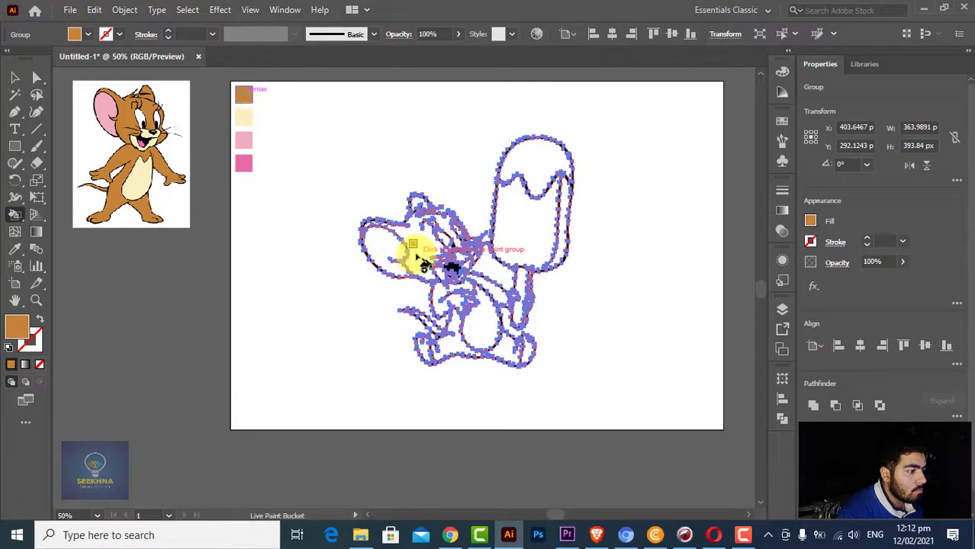
click(417, 256)
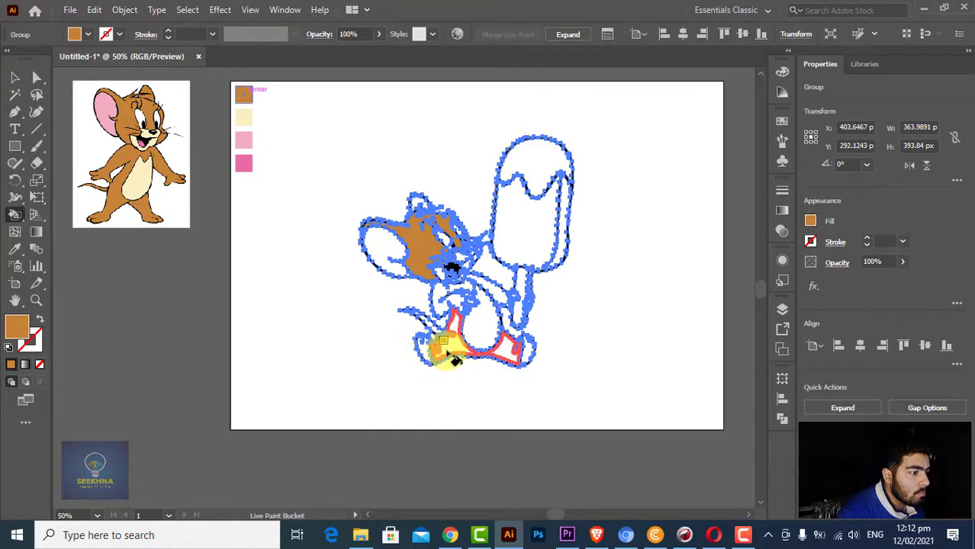
- Fill Jerry's legs, feet, torso, arms, tail and small ear with the same brown using Live Paint
drag(432, 354, 539, 363)
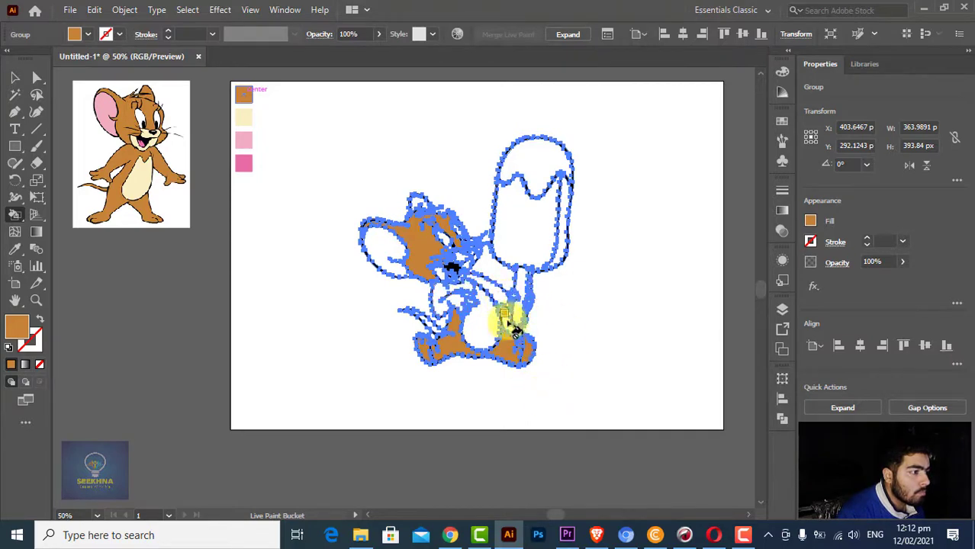
click(502, 299)
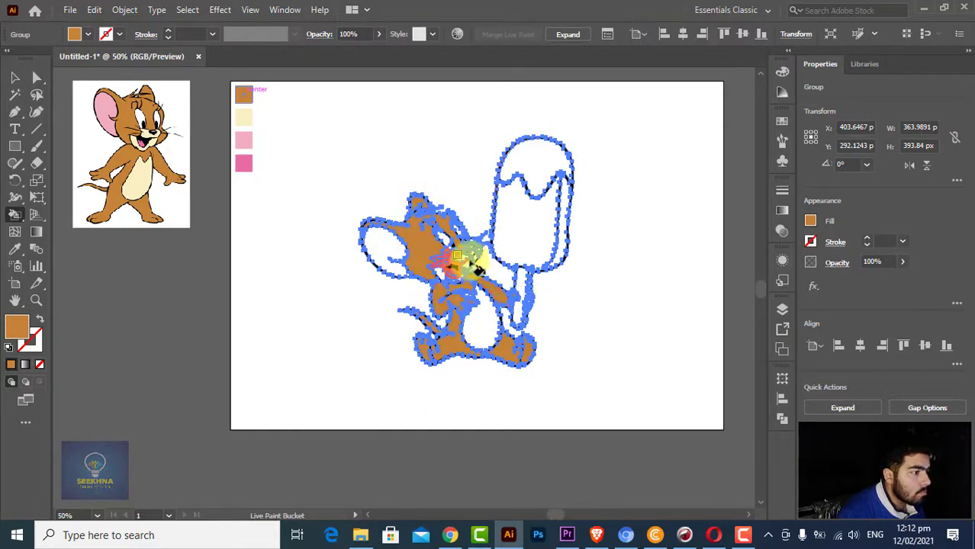
click(15, 79)
click(292, 308)
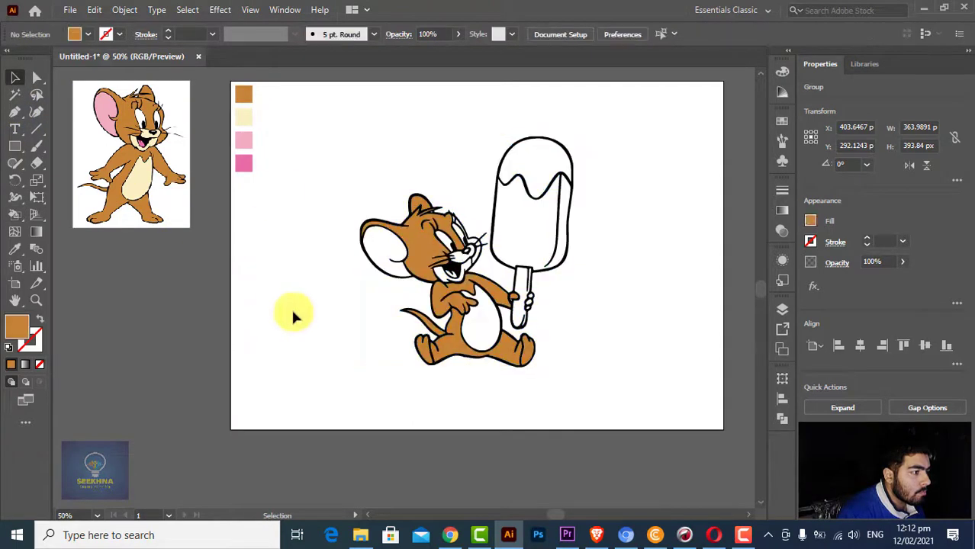
- Fill Jerry's muzzle around the nose with the same brown in the Live Paint group
click(389, 233)
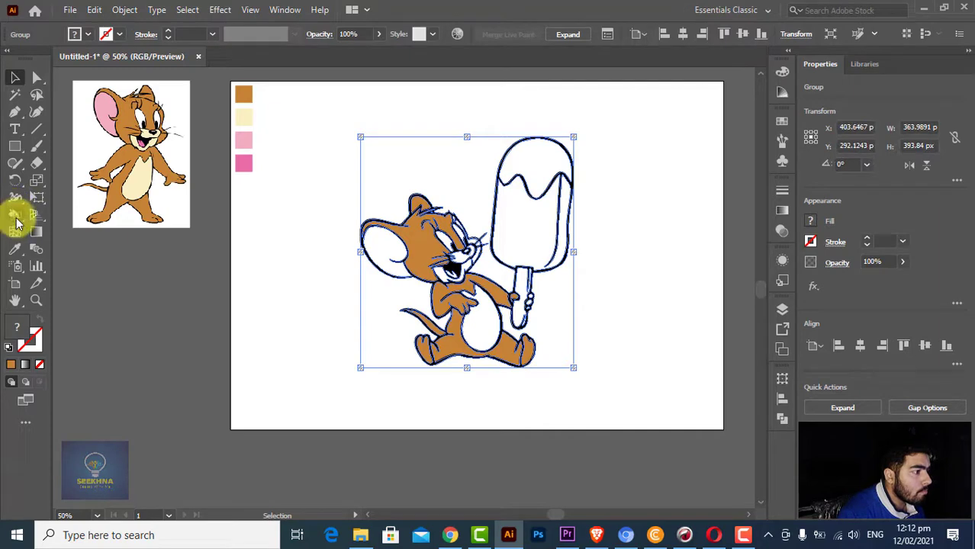
click(16, 216)
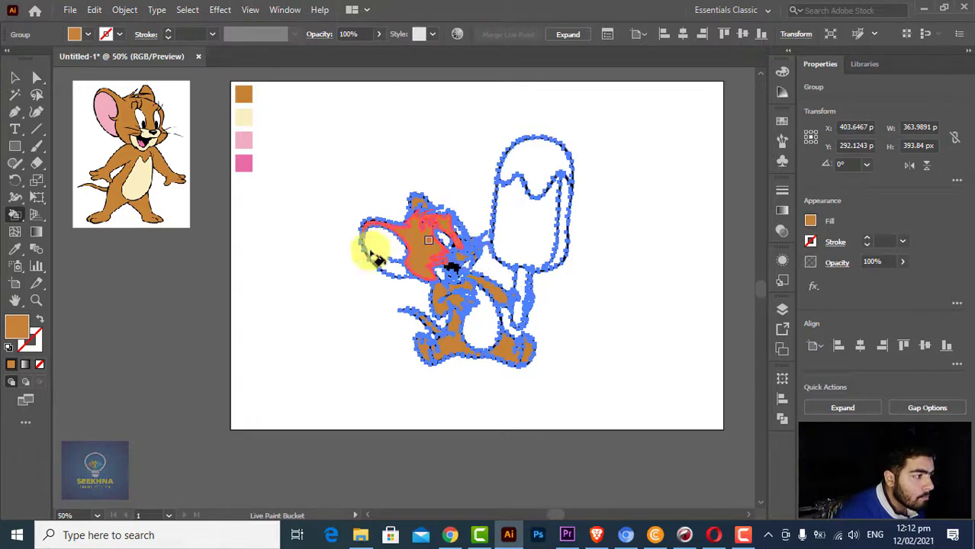
click(15, 78)
click(320, 254)
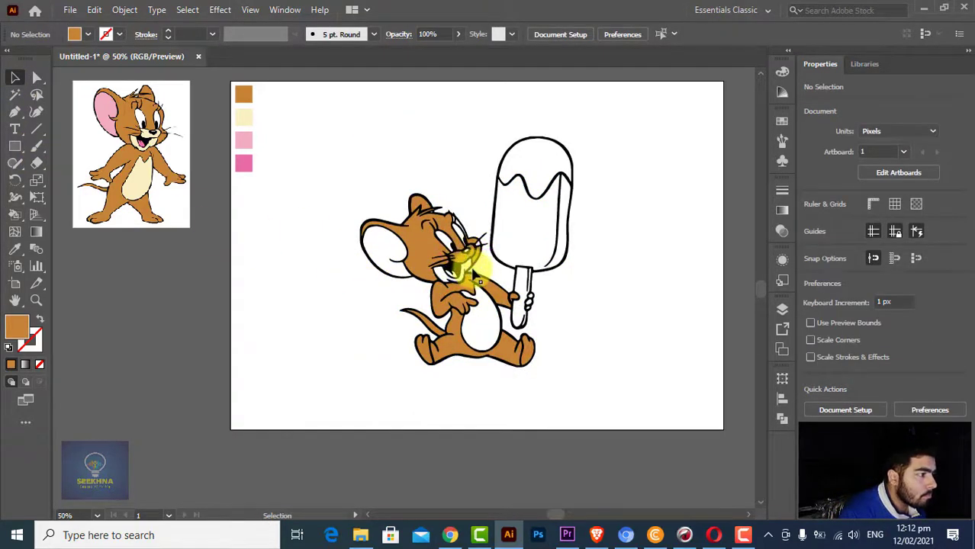
- Fill the remaining small fur areas brown, including the far cheek and the fingers gripping the ice cream stick
ctrl+click(472, 279)
ctrl+click(462, 264)
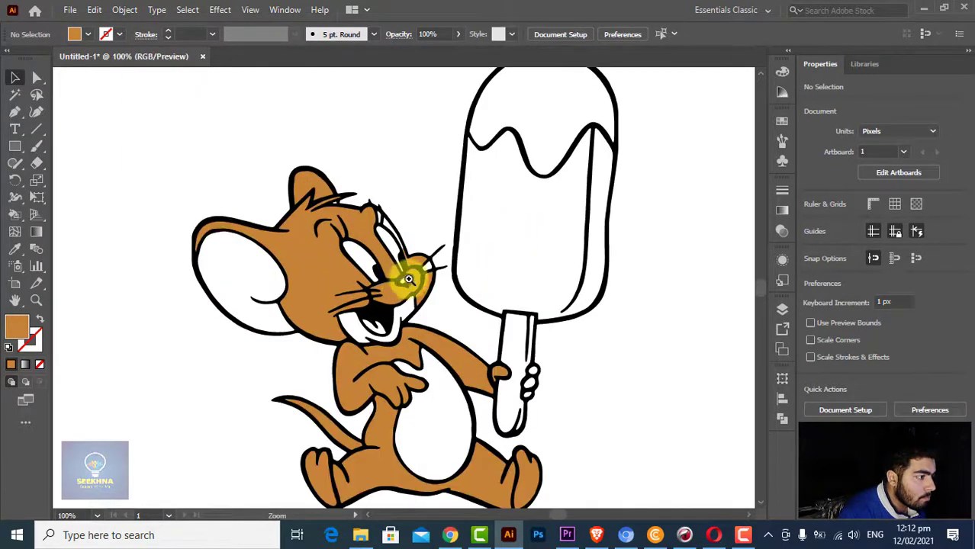
click(418, 281)
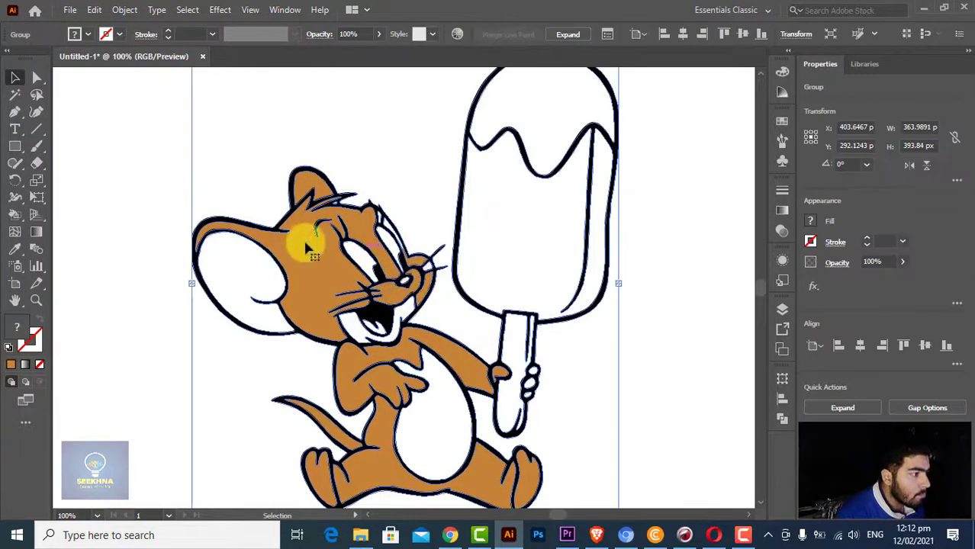
click(15, 216)
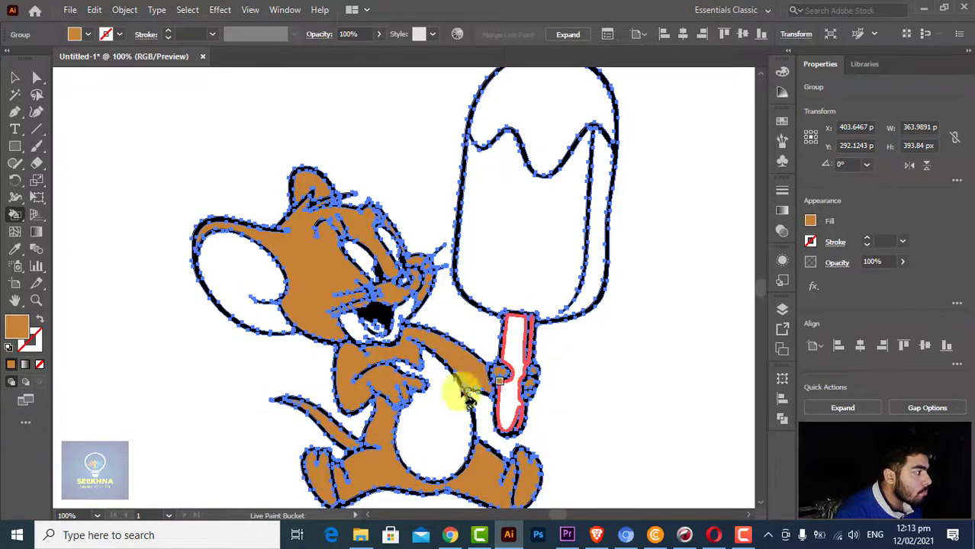
key(ctrl+space)
alt+click(398, 279)
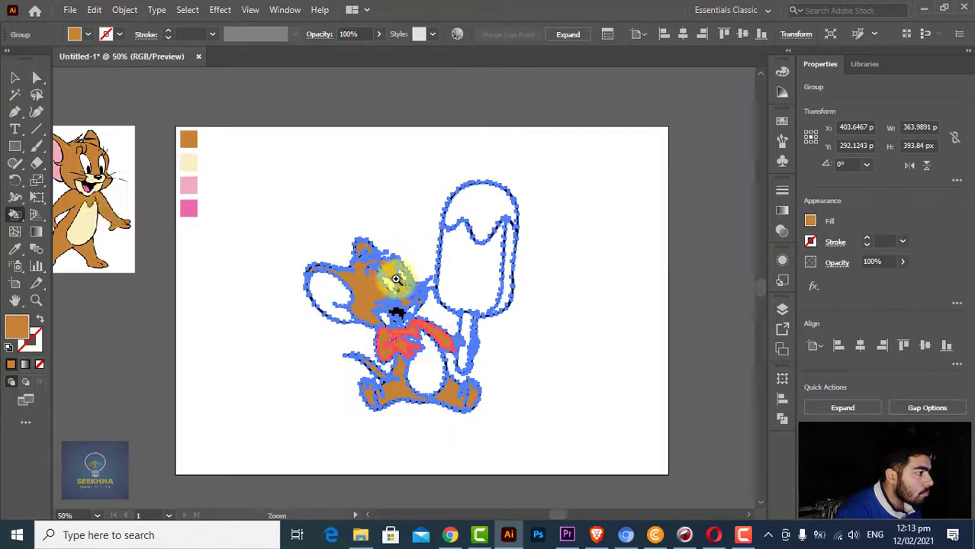
click(15, 77)
click(257, 324)
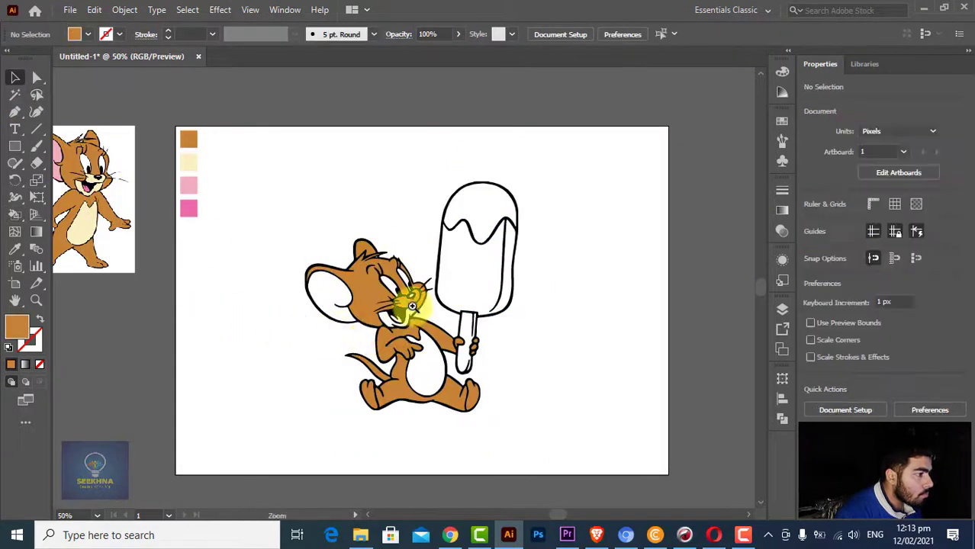
- Sample black from the artwork with the Live Paint Bucket and fill Jerry's nose with it
click(403, 305)
click(400, 291)
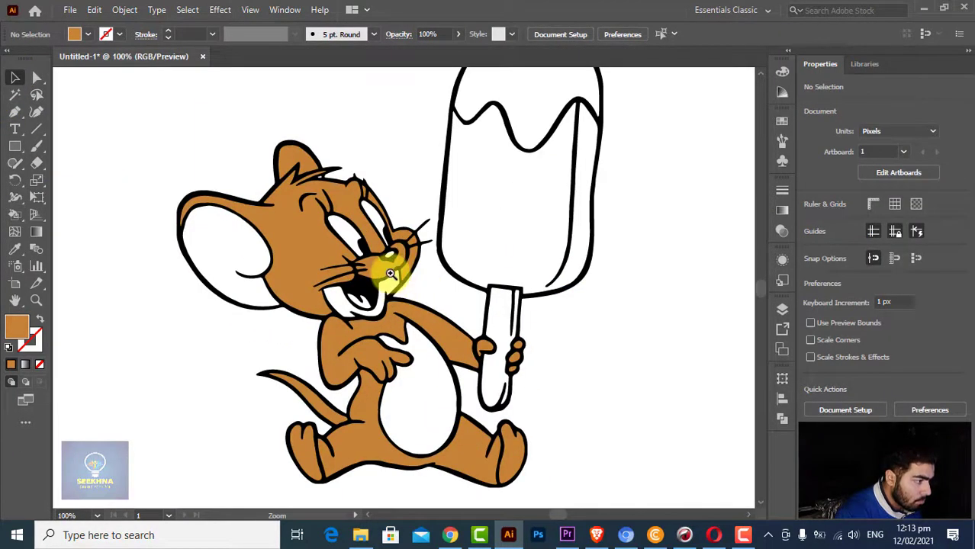
alt+click(389, 273)
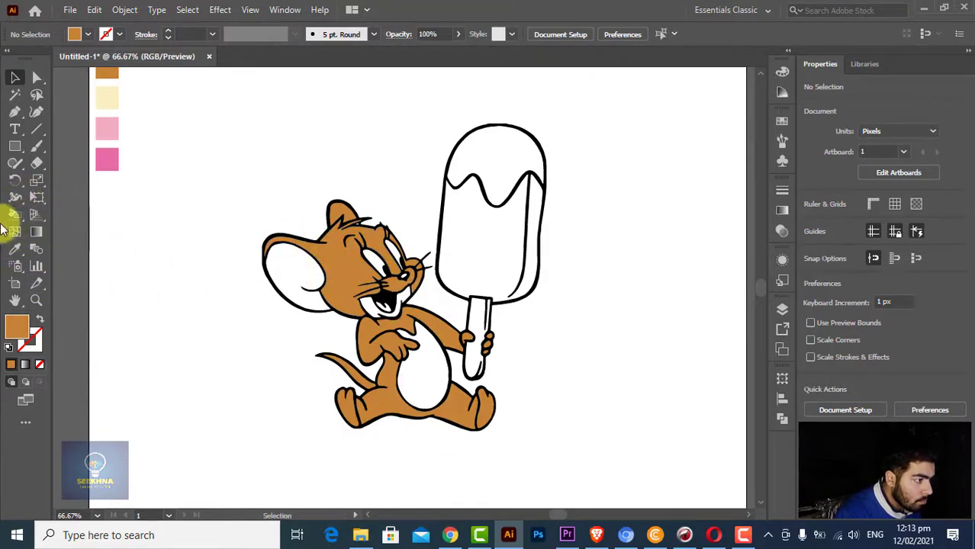
click(15, 214)
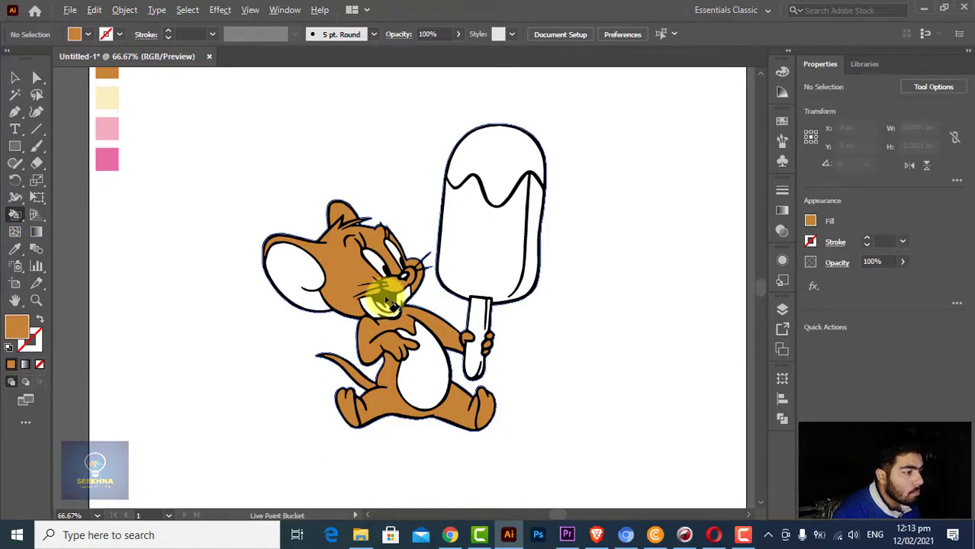
alt+click(383, 296)
scroll(400, 269, up, 2)
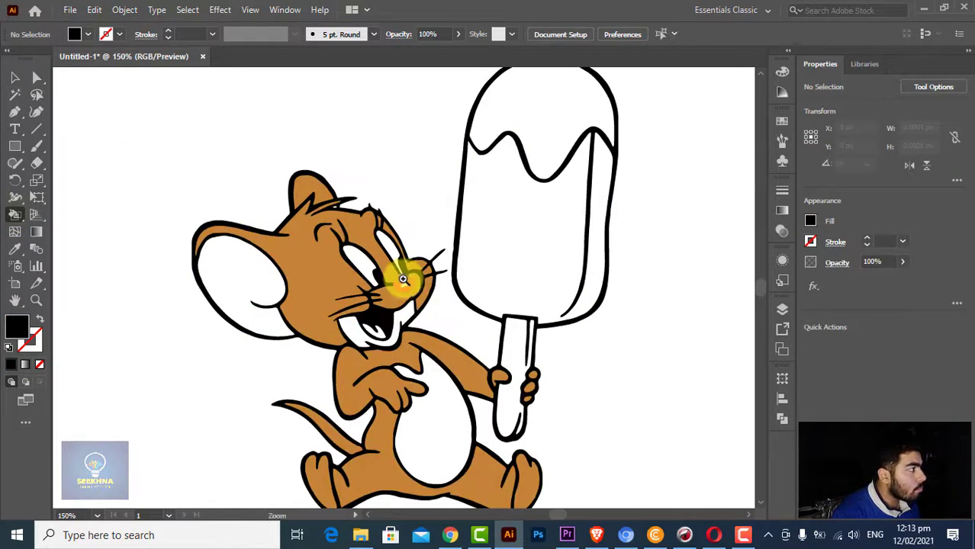
click(405, 298)
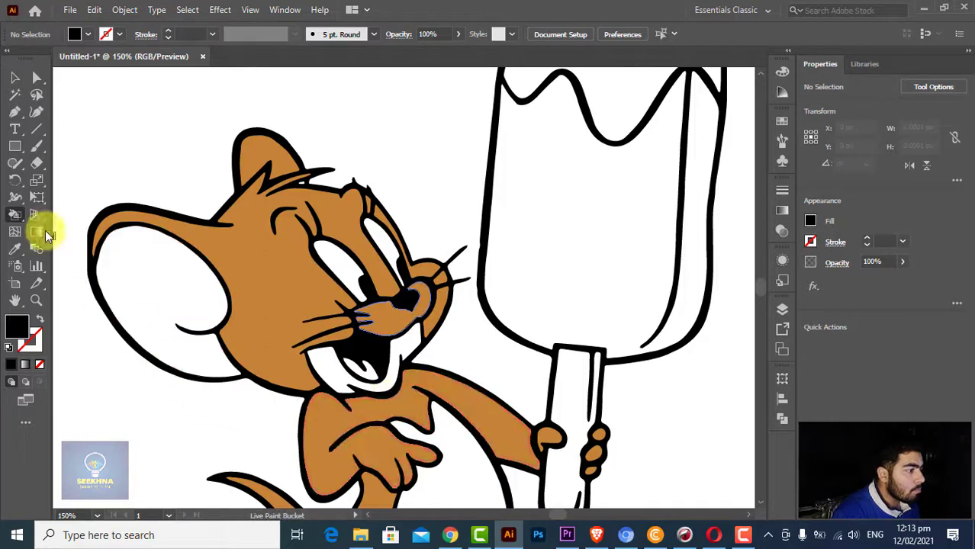
- Sample the light pink swatch square with the Live Paint Bucket and fill the inside of Jerry's large ear
scroll(294, 270, down, 3)
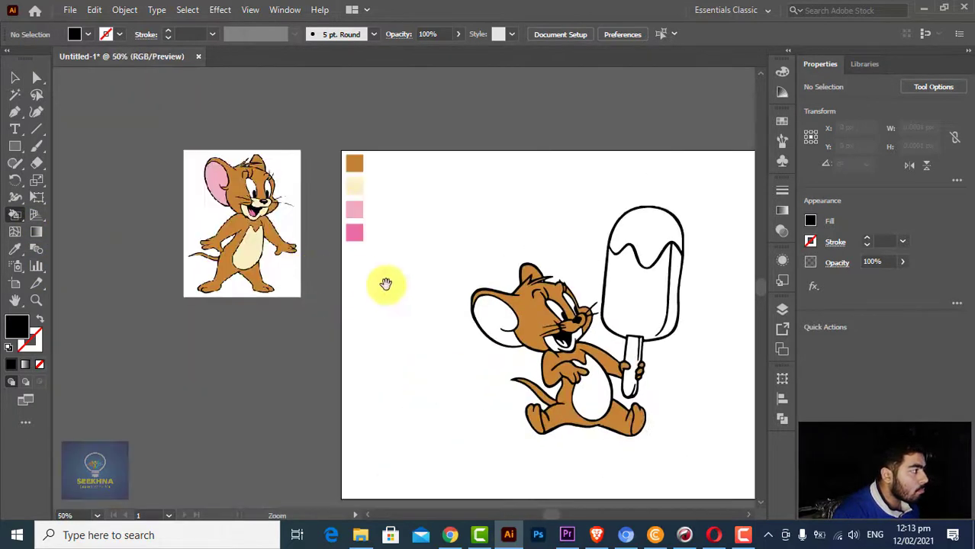
drag(457, 293, 346, 281)
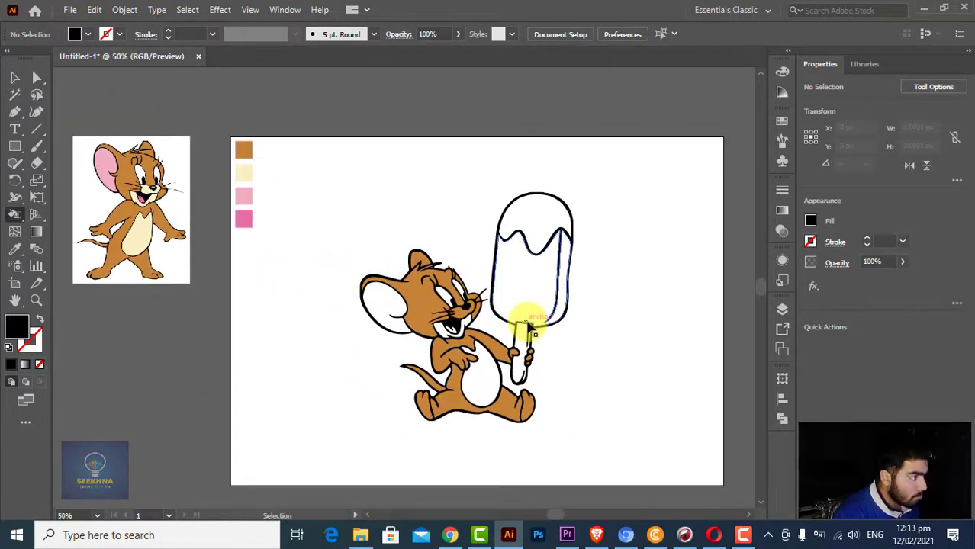
click(14, 78)
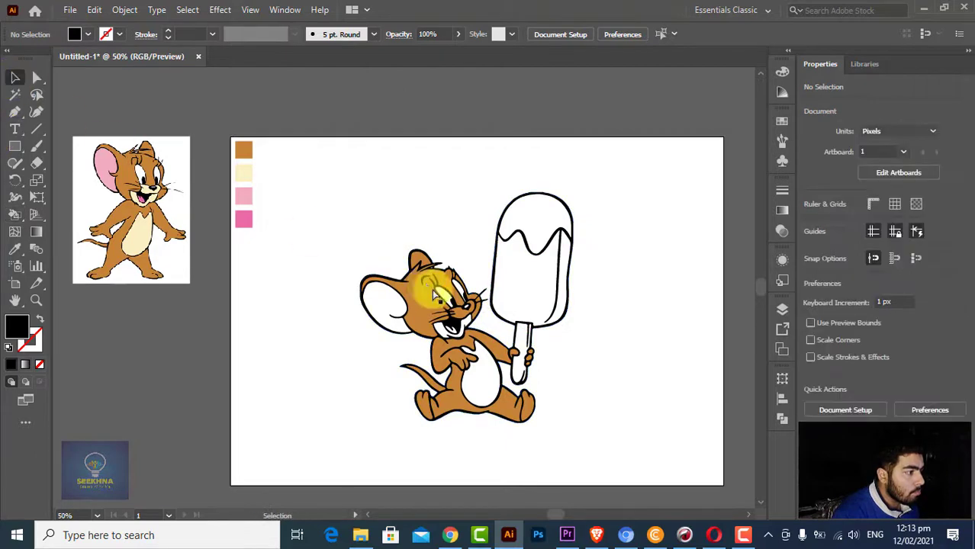
scroll(452, 286, up, 1)
scroll(336, 326, down, 1)
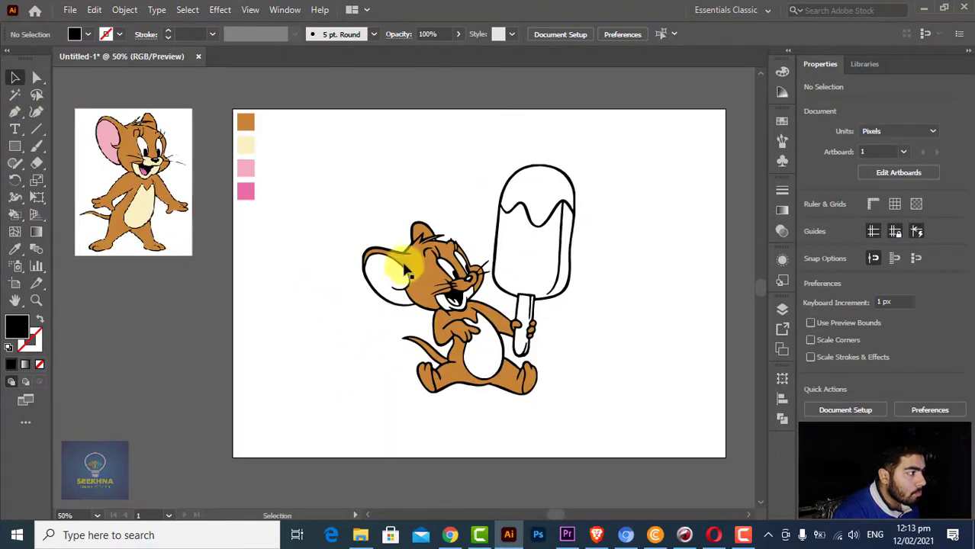
click(15, 214)
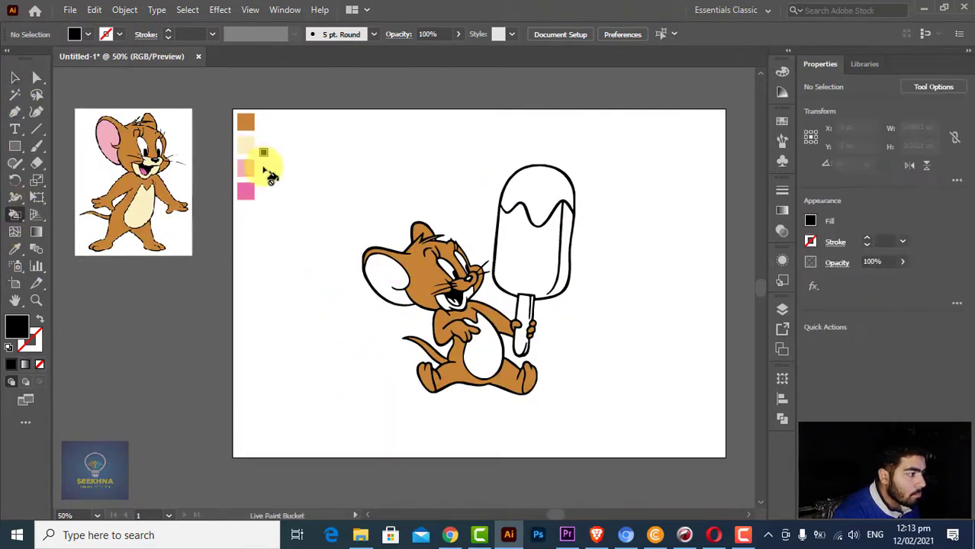
click(246, 169)
click(398, 280)
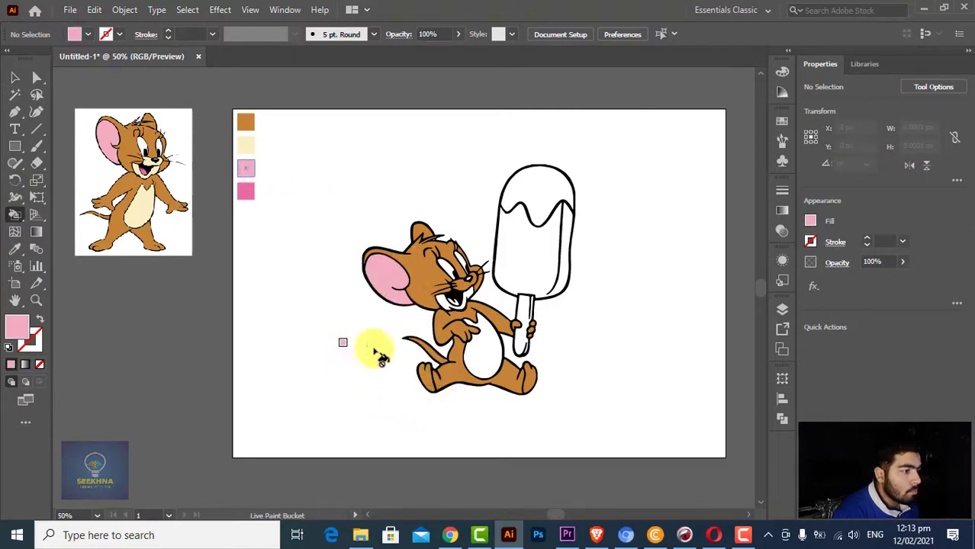
- Sample the dark pink swatch square and fill Jerry's tongue with it in the Live Paint group
click(246, 191)
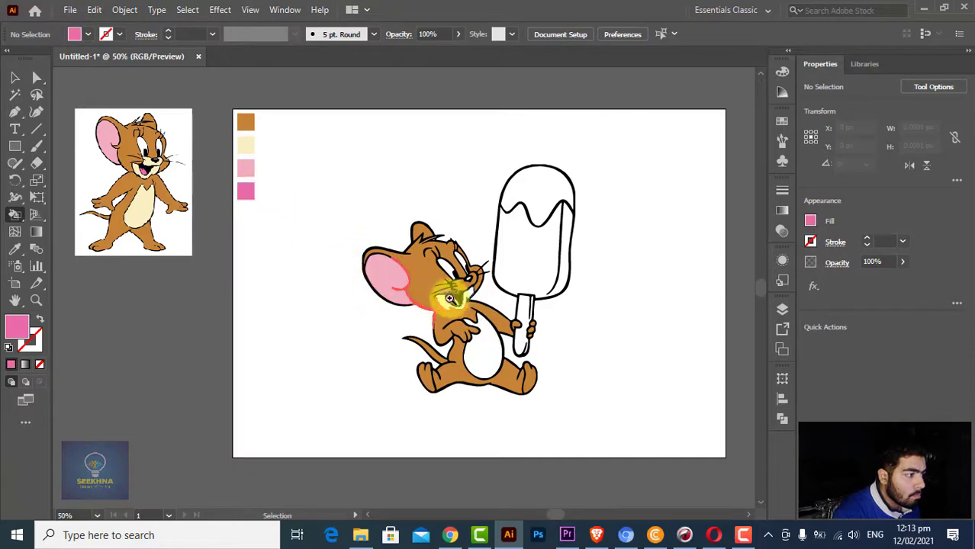
key(ctrl+plus)
key(ctrl+plus)
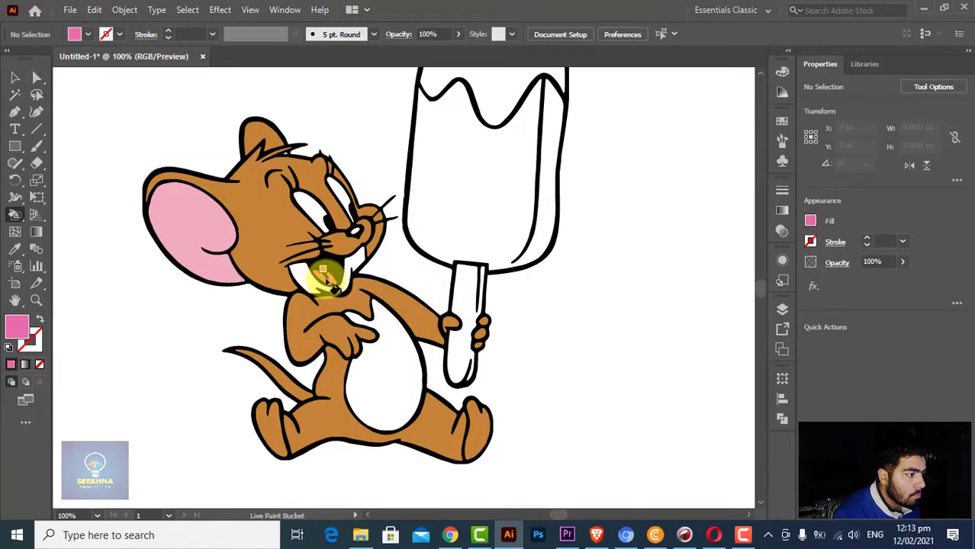
key(ctrl+minus)
key(ctrl+minus)
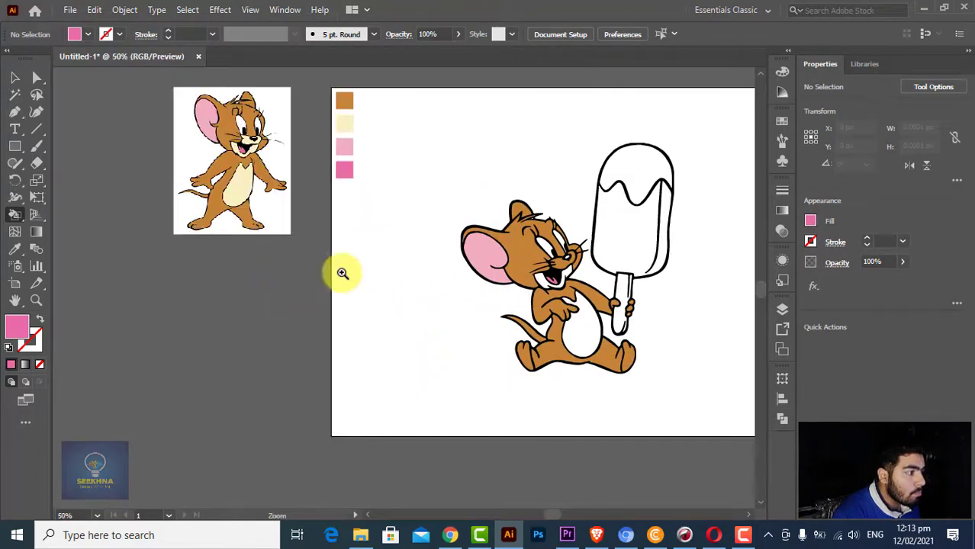
- Fill Jerry's lower jaw around the open mouth with the brown sampled from his head
click(562, 287)
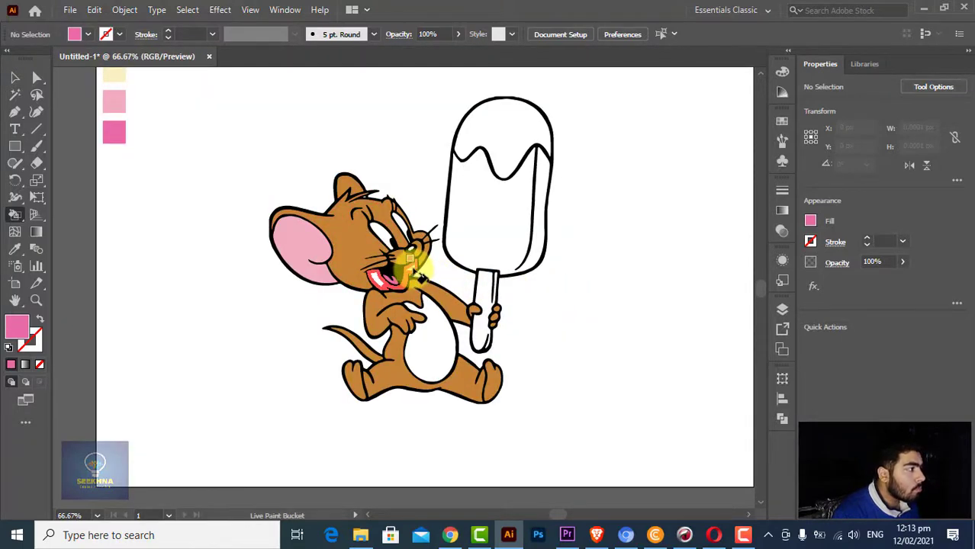
click(387, 278)
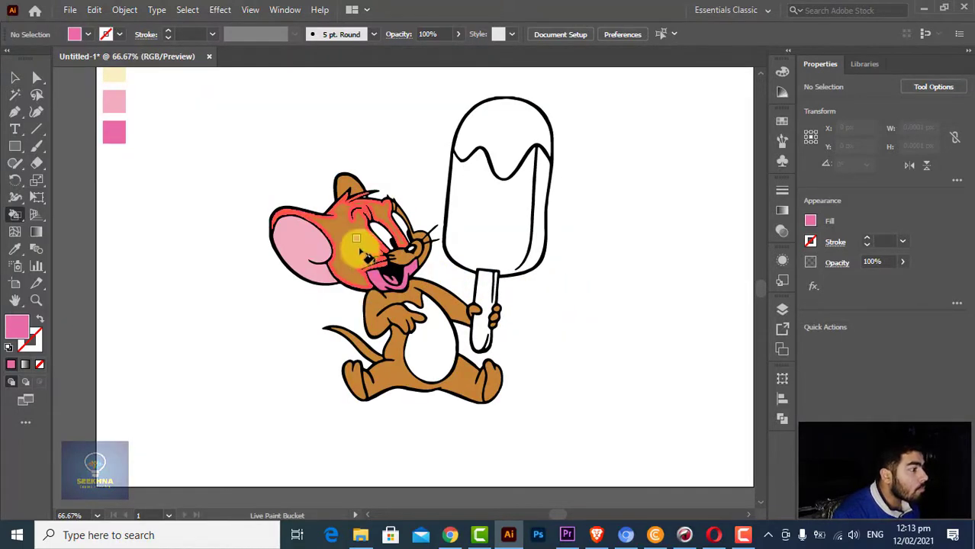
alt+click(347, 237)
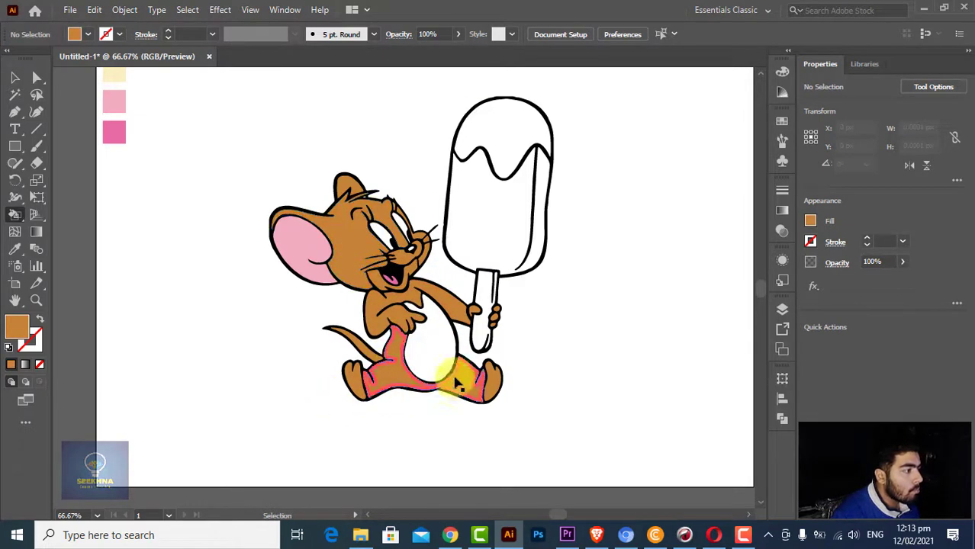
- Sample the cream swatch square and fill Jerry's belly with it
key(ctrl+minus)
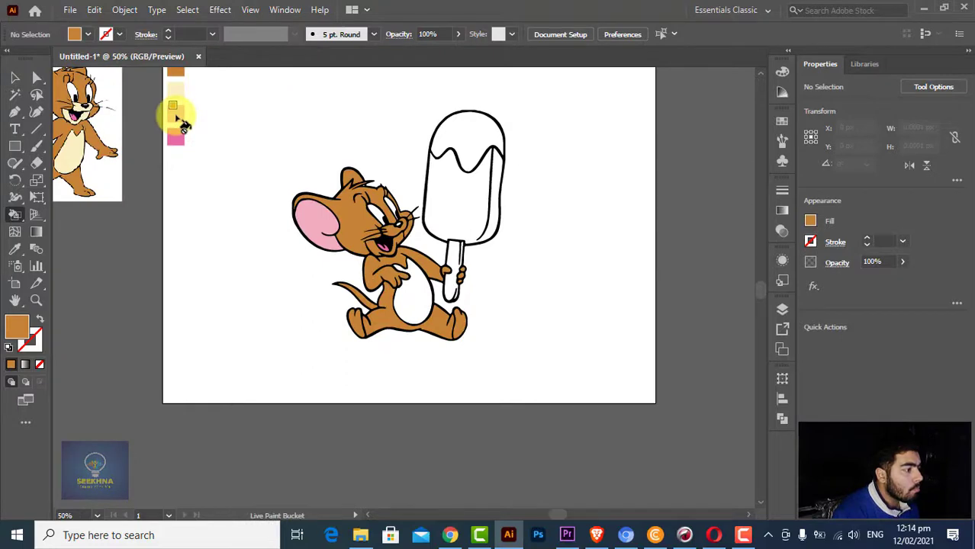
scroll(180, 129, up, 2)
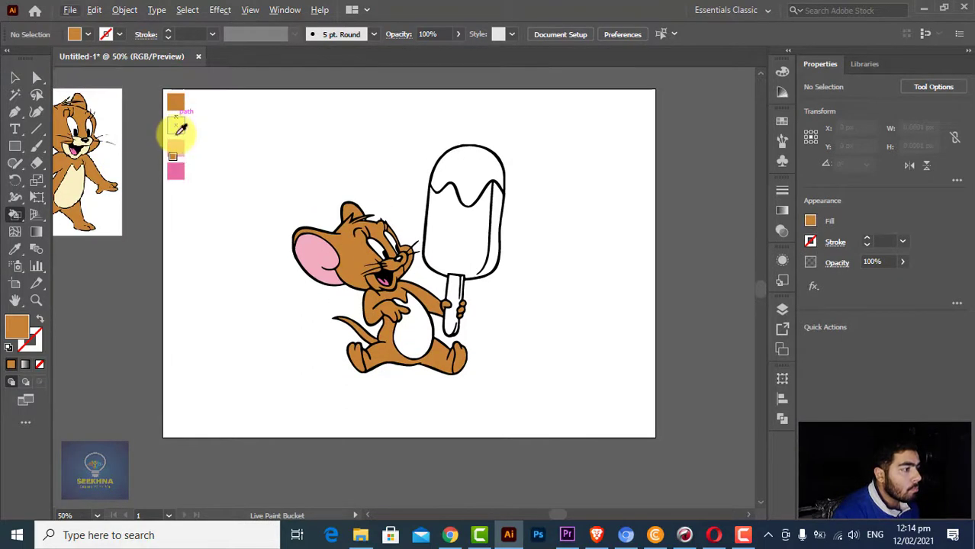
alt+click(181, 130)
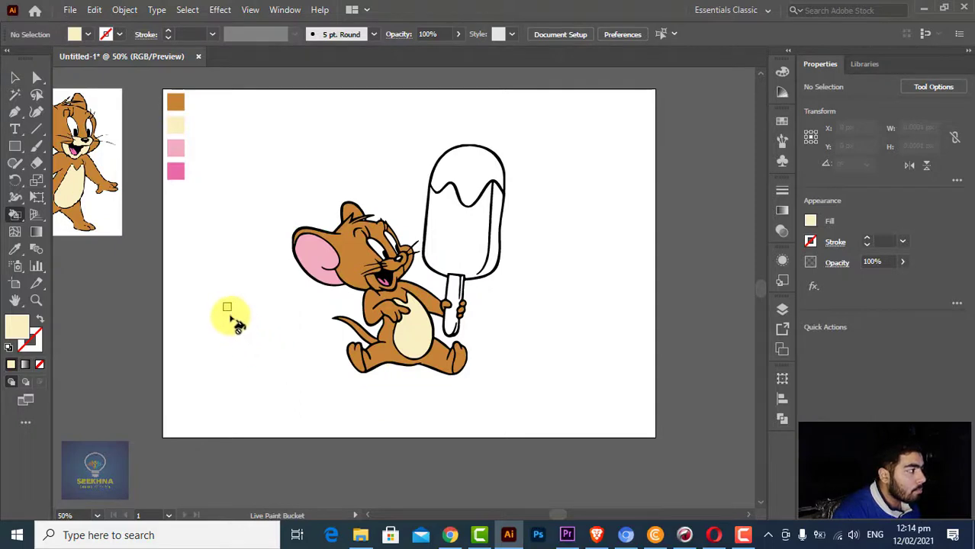
- Fill the ice cream stick with the same cream using the Live Paint Bucket
ctrl+alt+click(362, 307)
ctrl+click(428, 296)
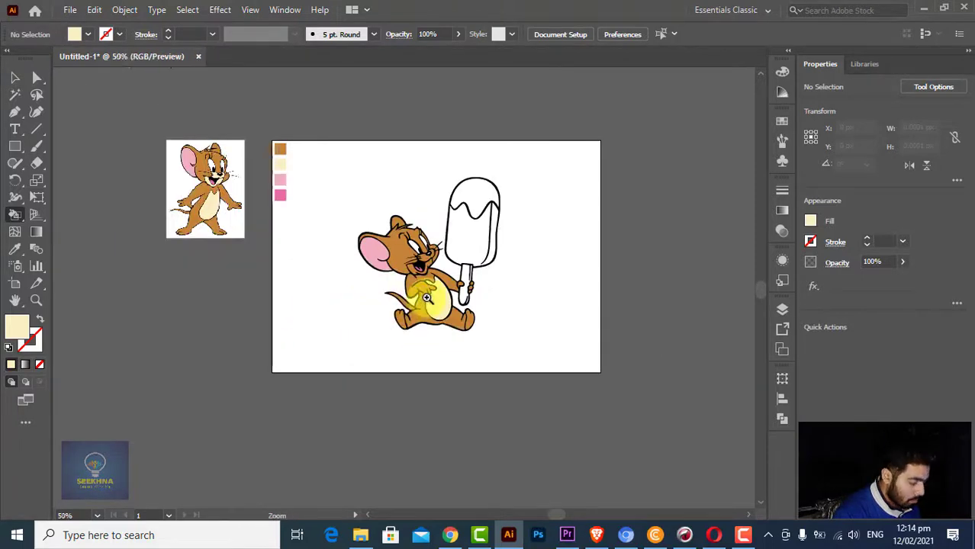
mouse_move(433, 241)
mouse_down()
mouse_move(425, 314)
mouse_move(425, 295)
mouse_move(441, 287)
mouse_up()
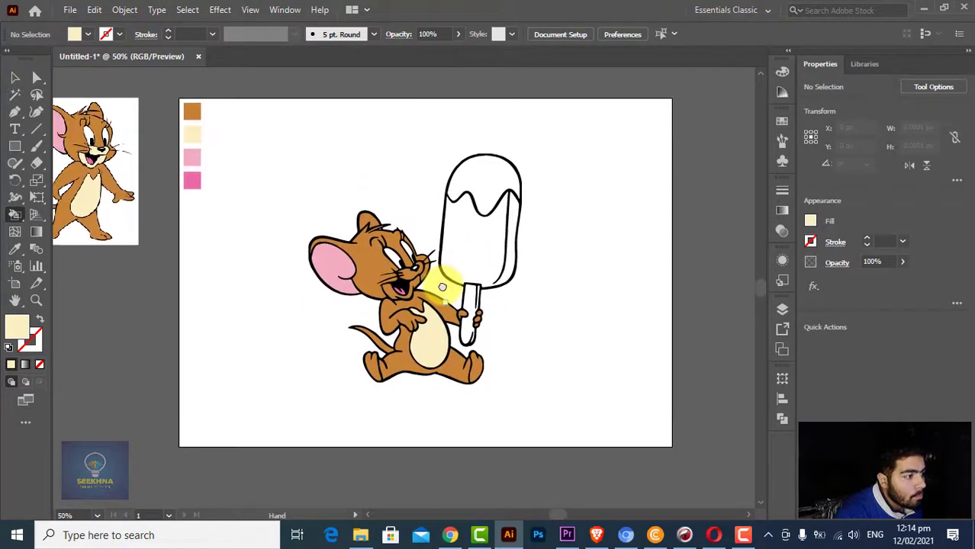
click(16, 79)
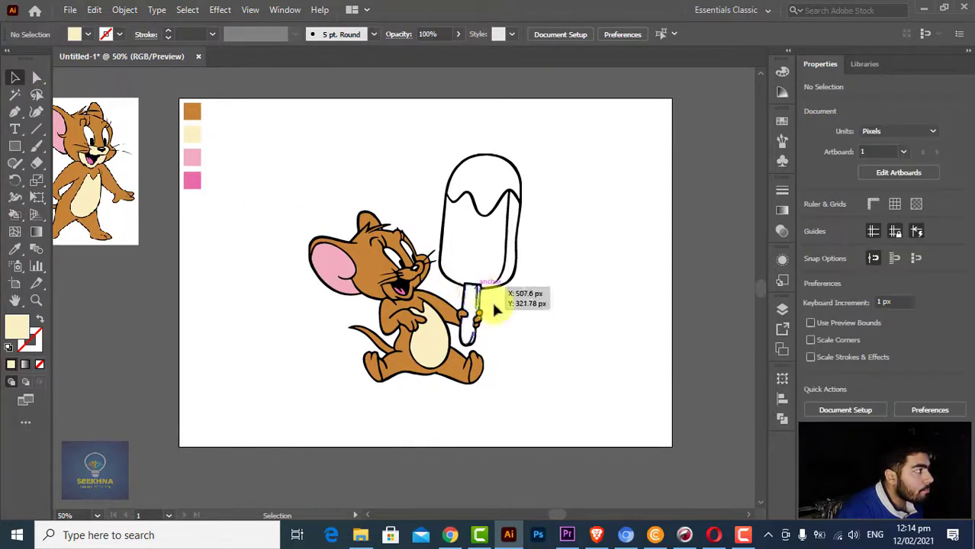
click(15, 214)
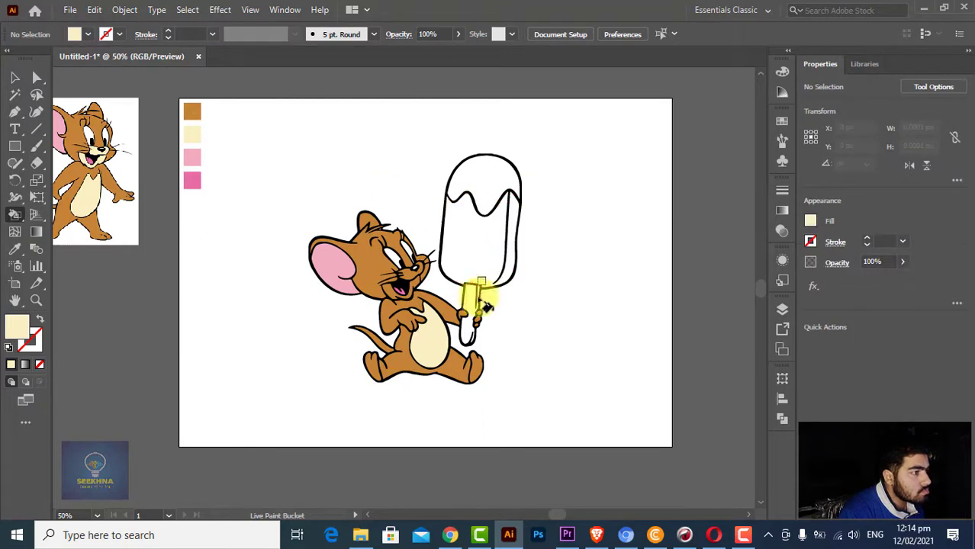
click(472, 301)
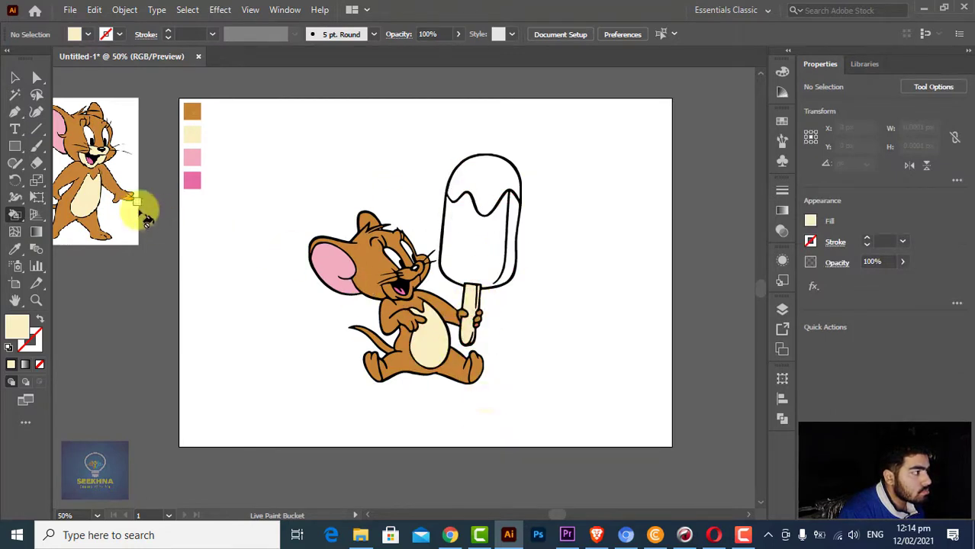
- Fill the ice cream's lower body with the brown swatch color and its wavy top with the cream swatch color
alt+click(192, 111)
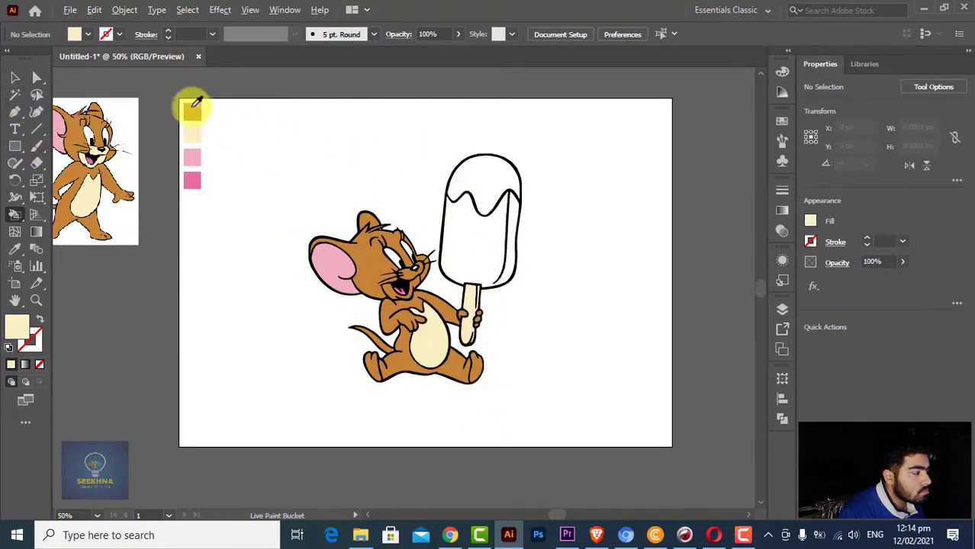
click(487, 251)
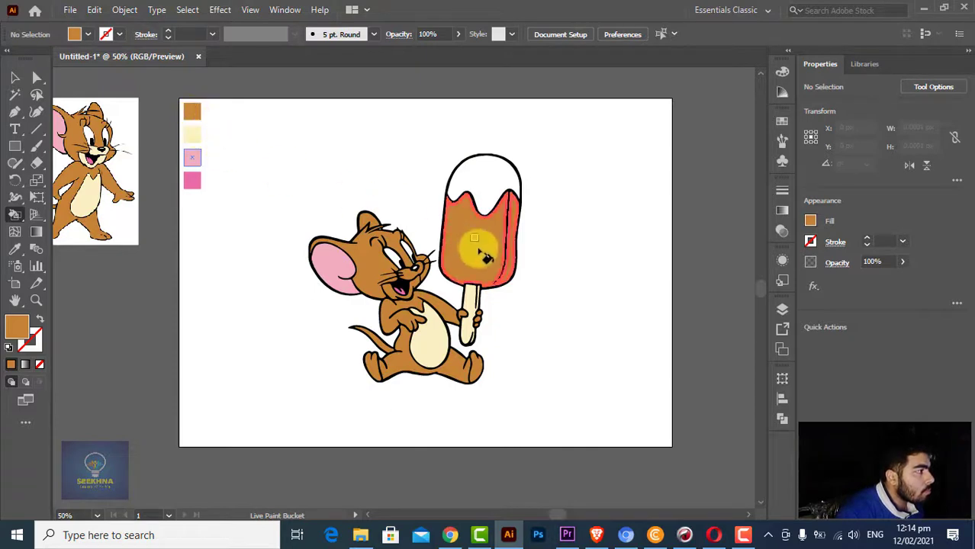
alt+click(480, 171)
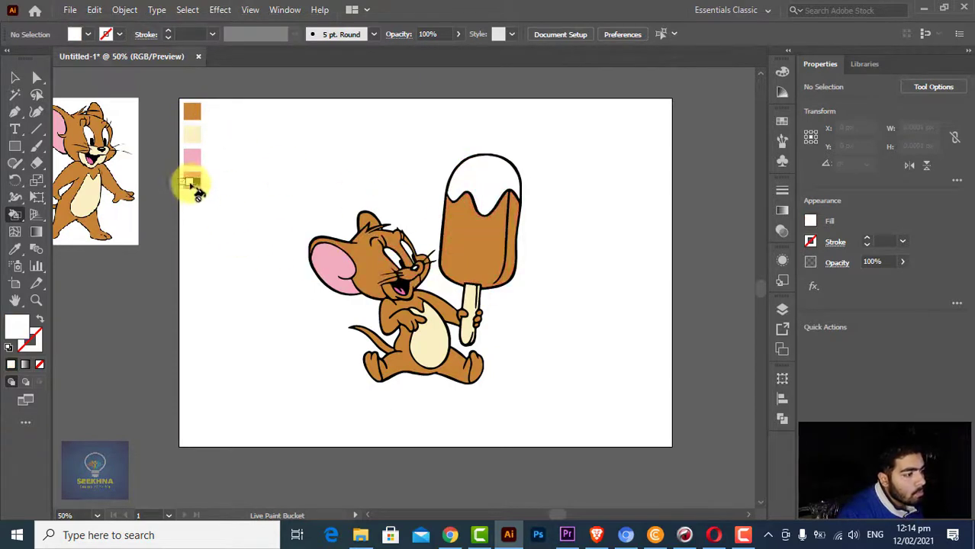
alt+click(192, 136)
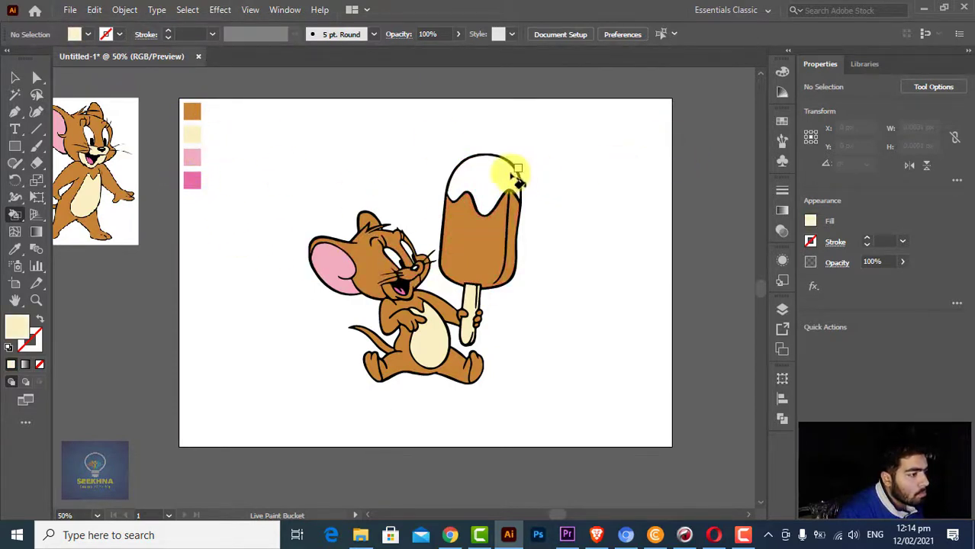
click(509, 173)
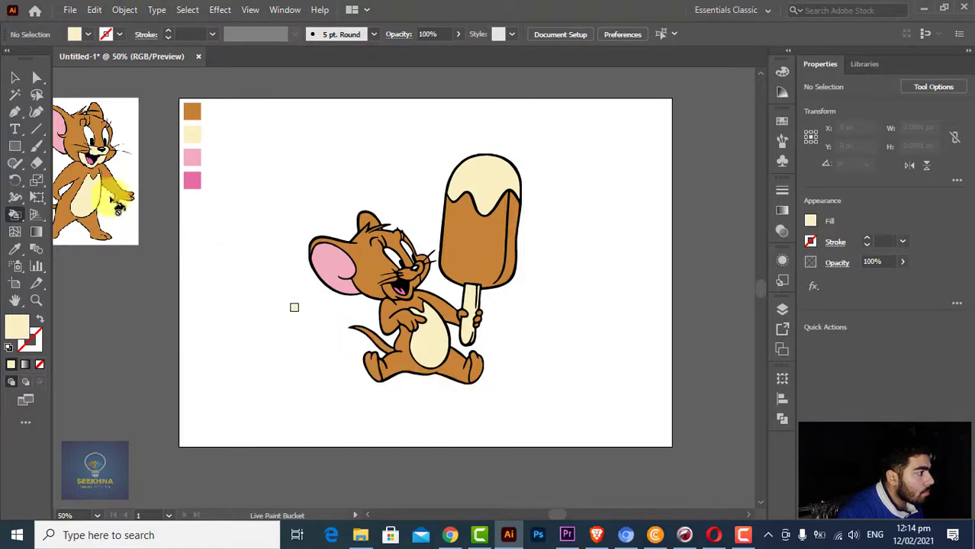
click(15, 77)
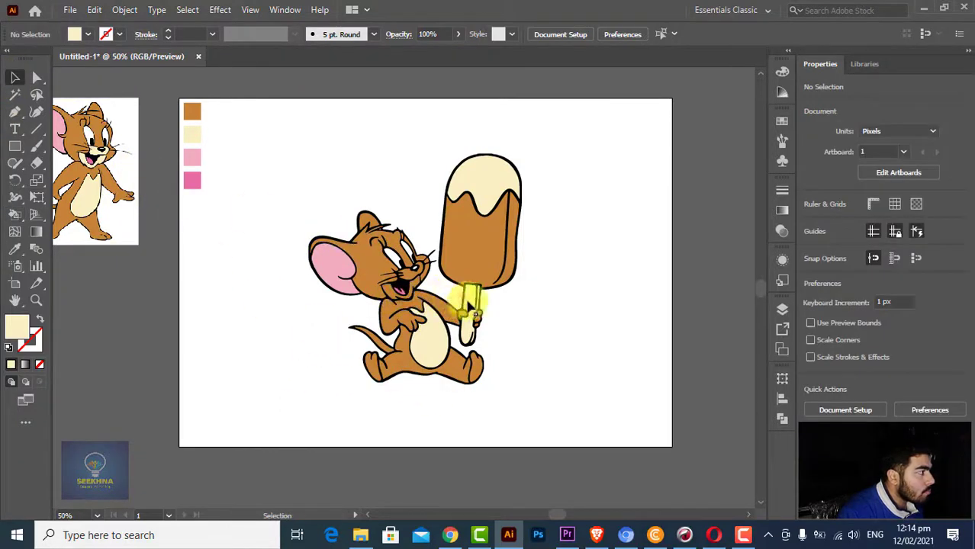
click(495, 316)
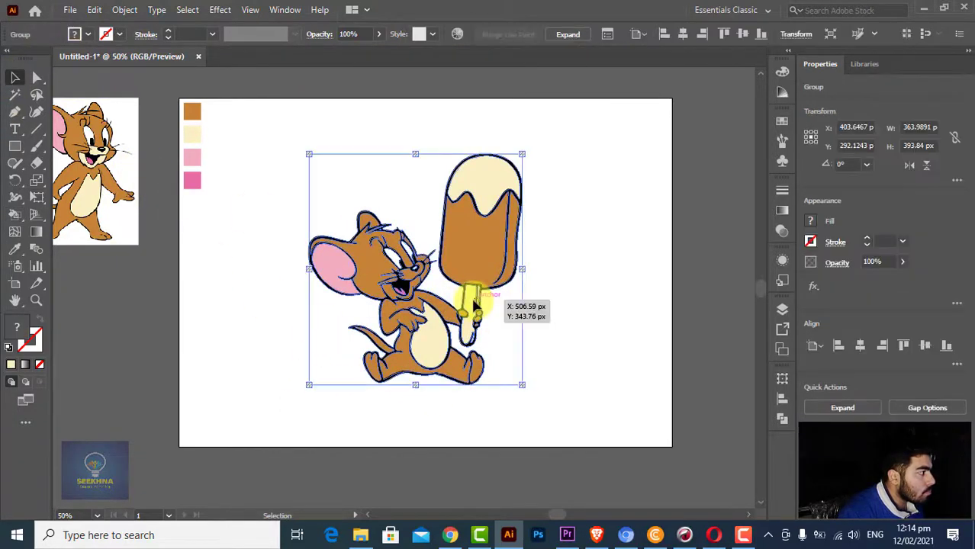
click(565, 317)
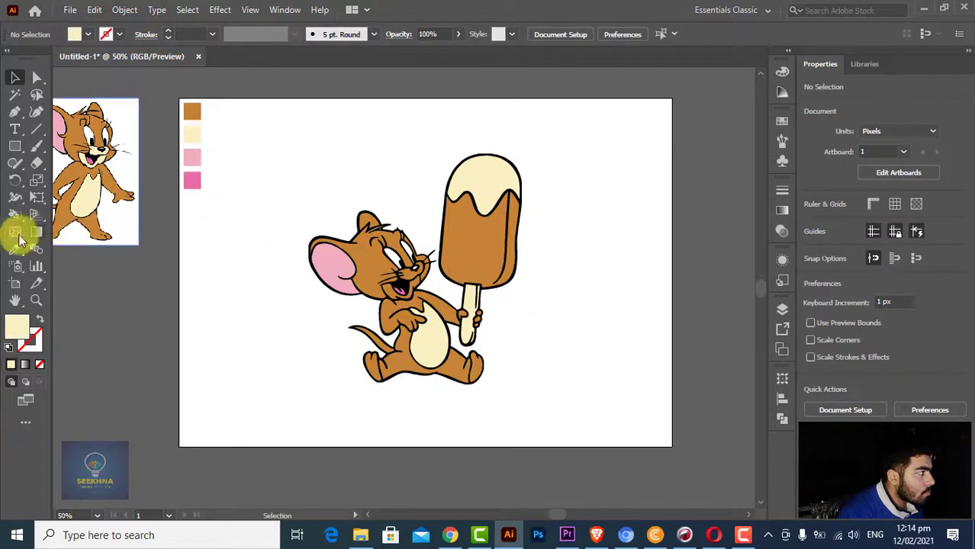
click(14, 197)
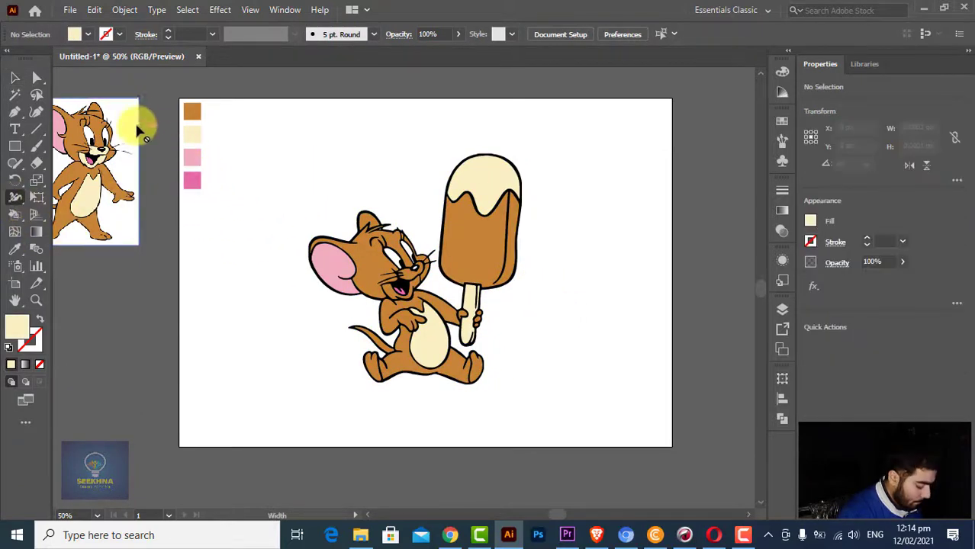
click(14, 79)
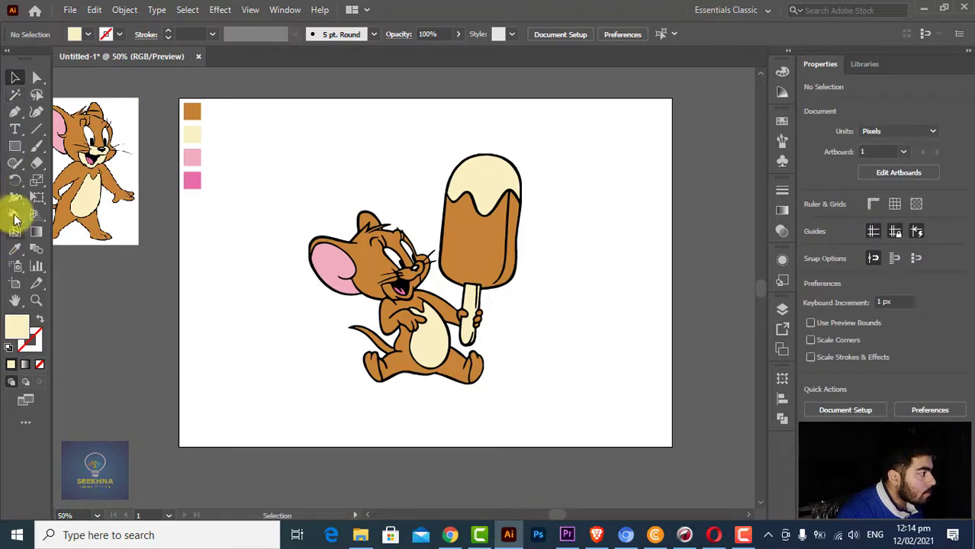
click(15, 146)
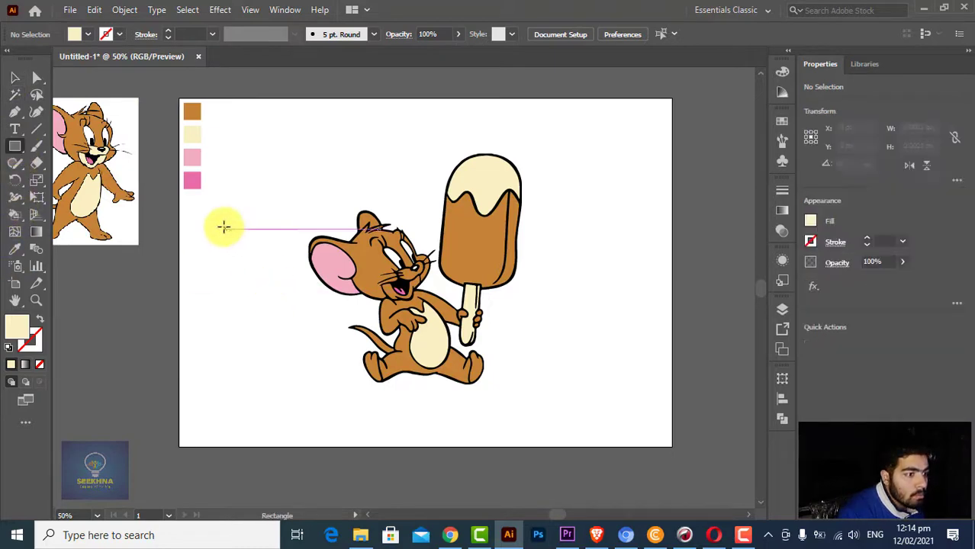
- Duplicate the dark pink swatch square directly below itself and recolor the copy dark brown
click(15, 77)
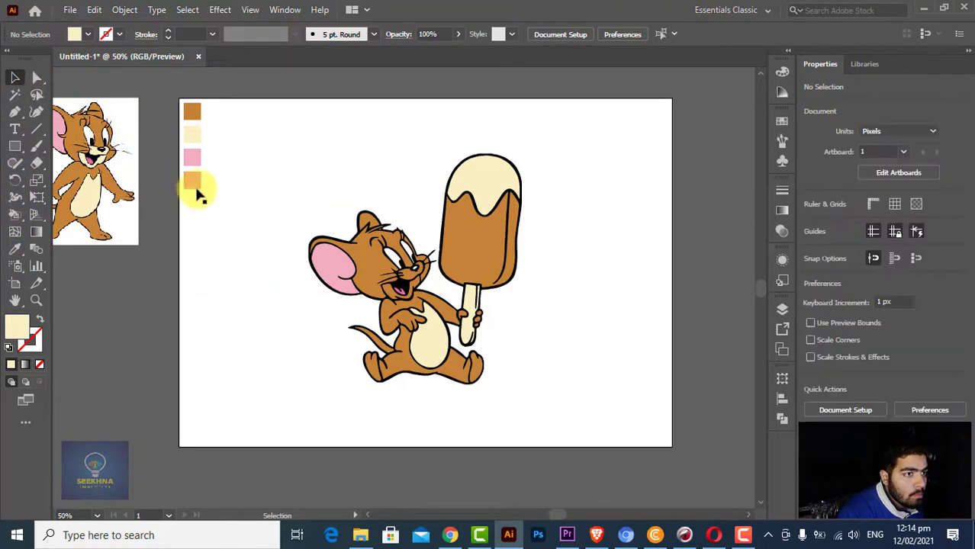
drag(196, 192, 196, 209)
double_click(23, 326)
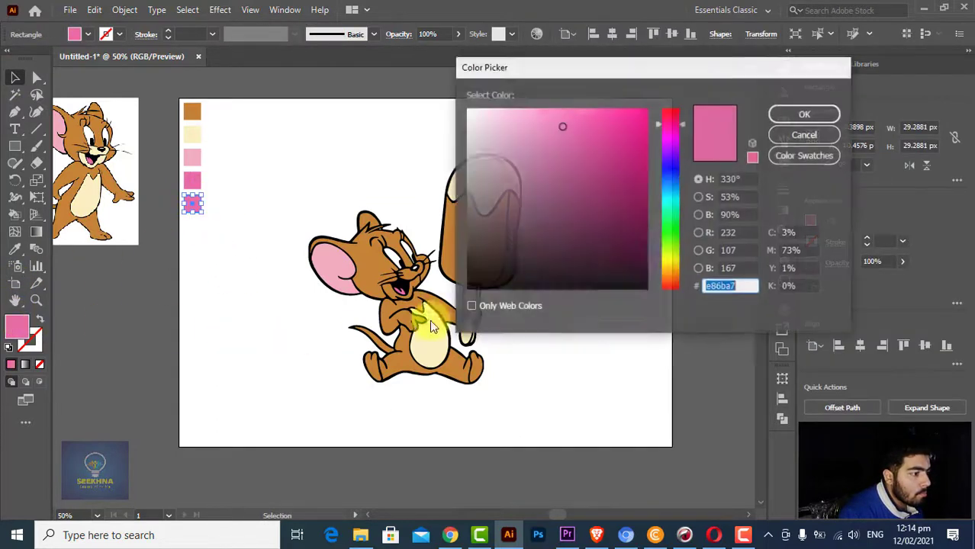
drag(659, 245, 671, 276)
mouse_move(641, 195)
mouse_down()
mouse_move(613, 216)
mouse_move(644, 190)
mouse_up()
click(805, 113)
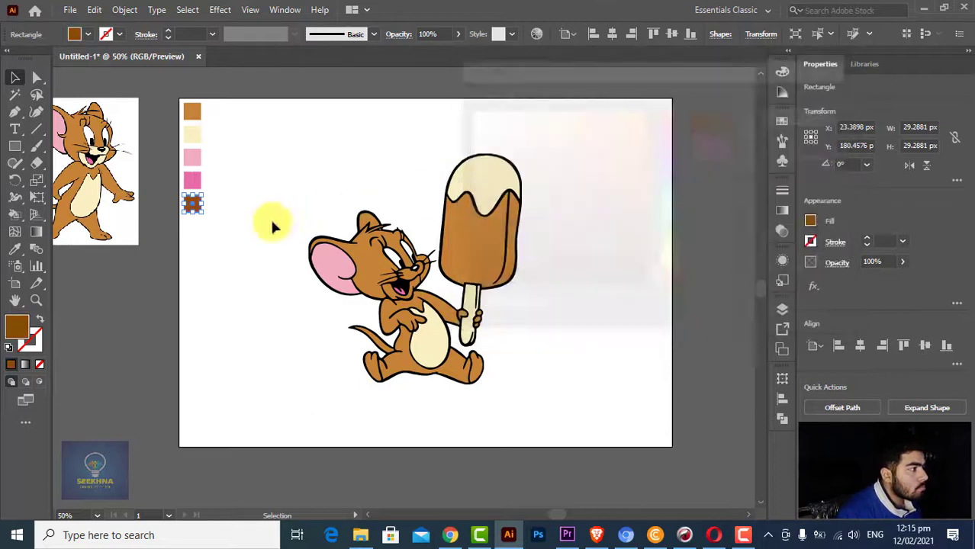
- Fill the ice cream stick with the dark brown swatch color using the Live Paint Bucket, and deselect everything
click(14, 216)
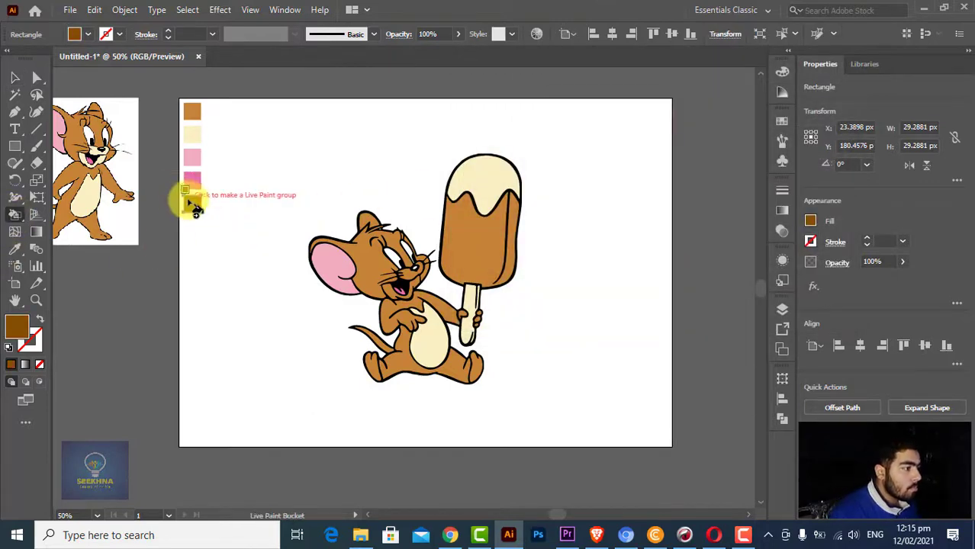
click(477, 317)
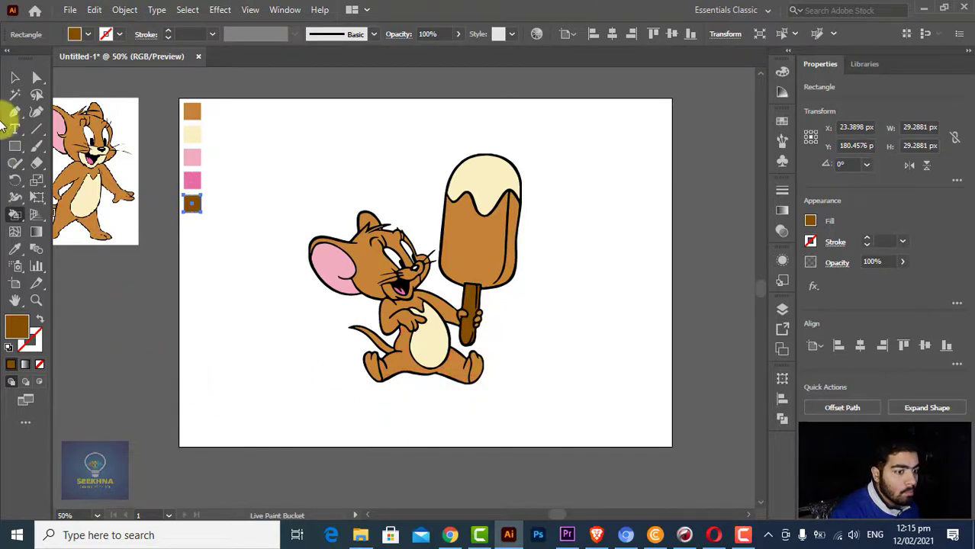
click(14, 78)
click(264, 313)
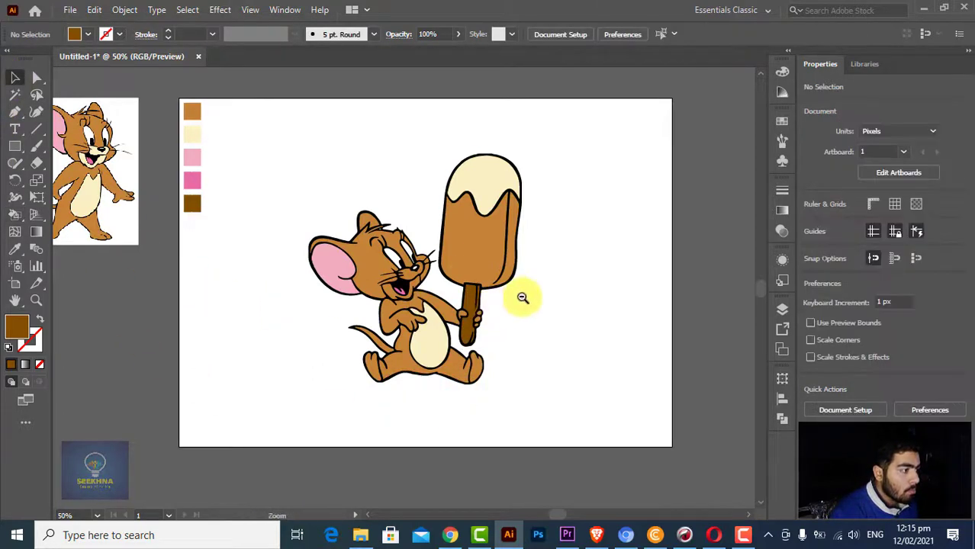
- Enlarge the Jerry and ice cream group proportionally to about 506 by 547 px and center it horizontally and vertically on the artboard
ctrl+alt+click(458, 273)
drag(479, 200, 320, 388)
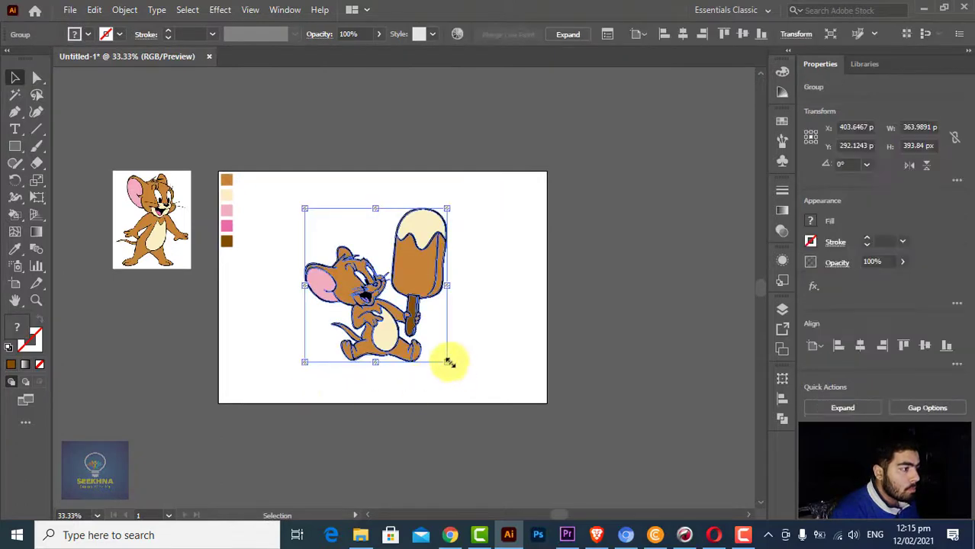
drag(449, 363, 484, 392)
click(860, 345)
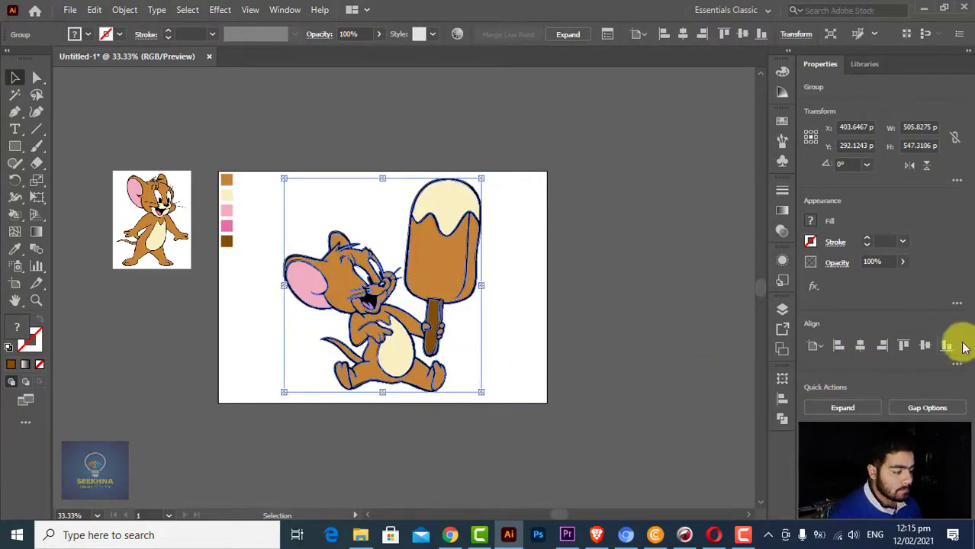
click(925, 345)
click(568, 367)
key(ctrl+equal)
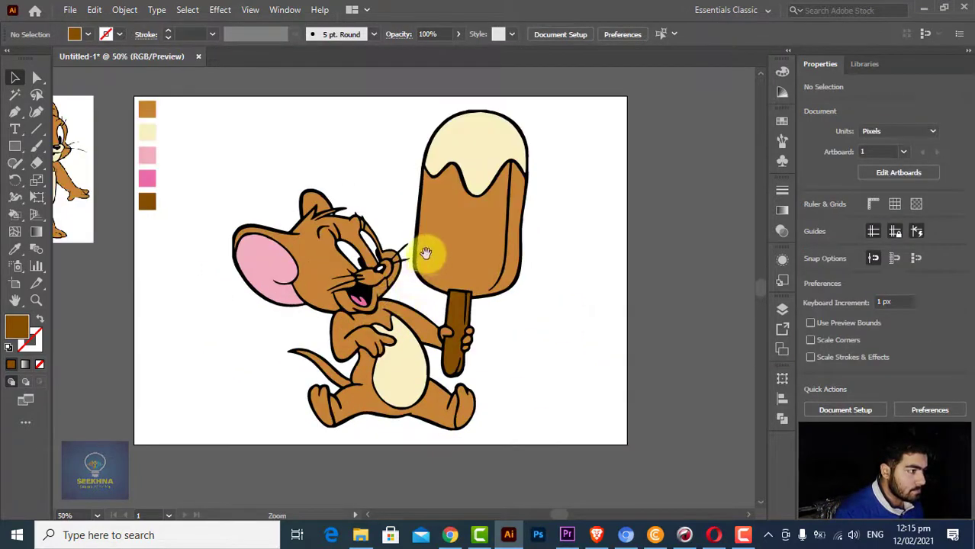
drag(429, 255, 452, 275)
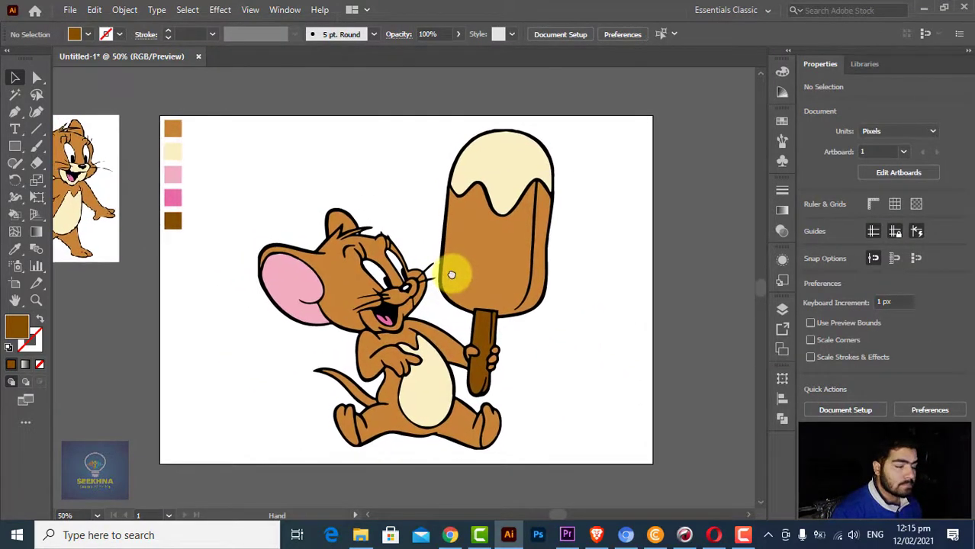